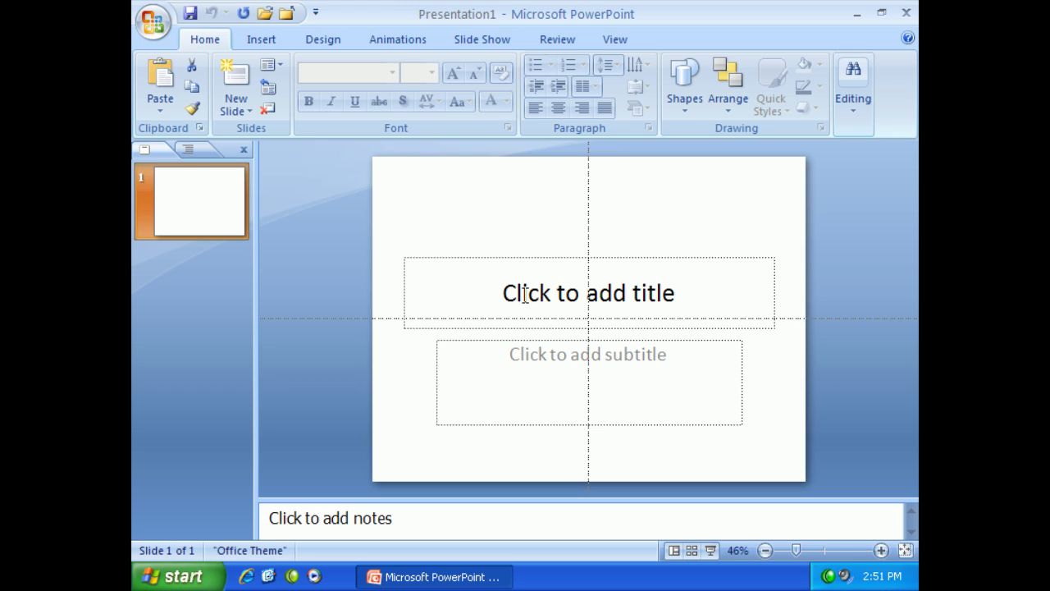
Open the Office Button menu showing the recent presentations
click(153, 23)
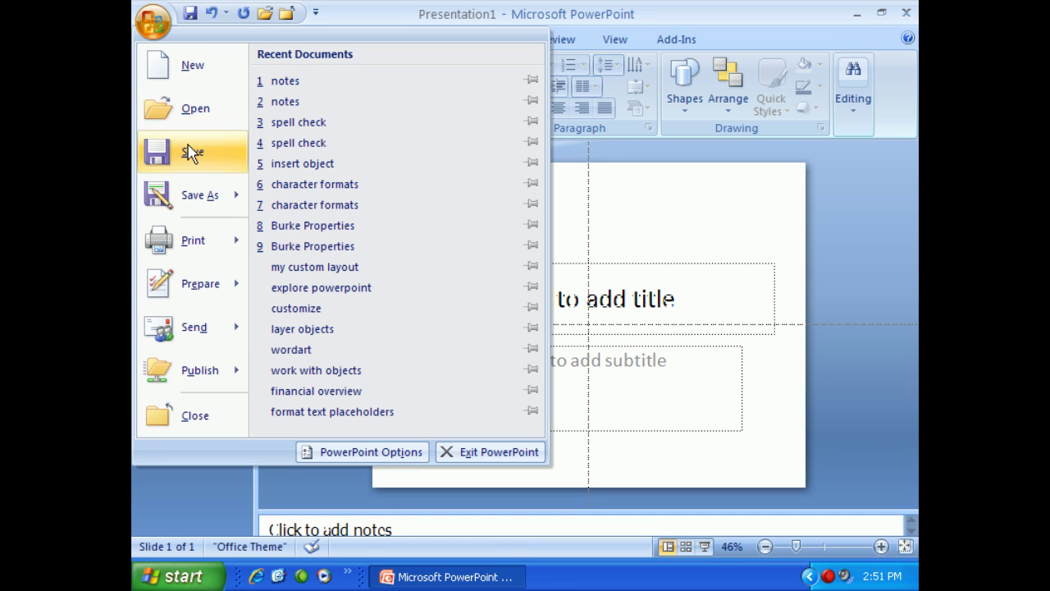
Open IWcolors_AnnMeeting from ppt2 > 084842Data > Customizing A Design Template > Activity 1 > Starter
click(190, 114)
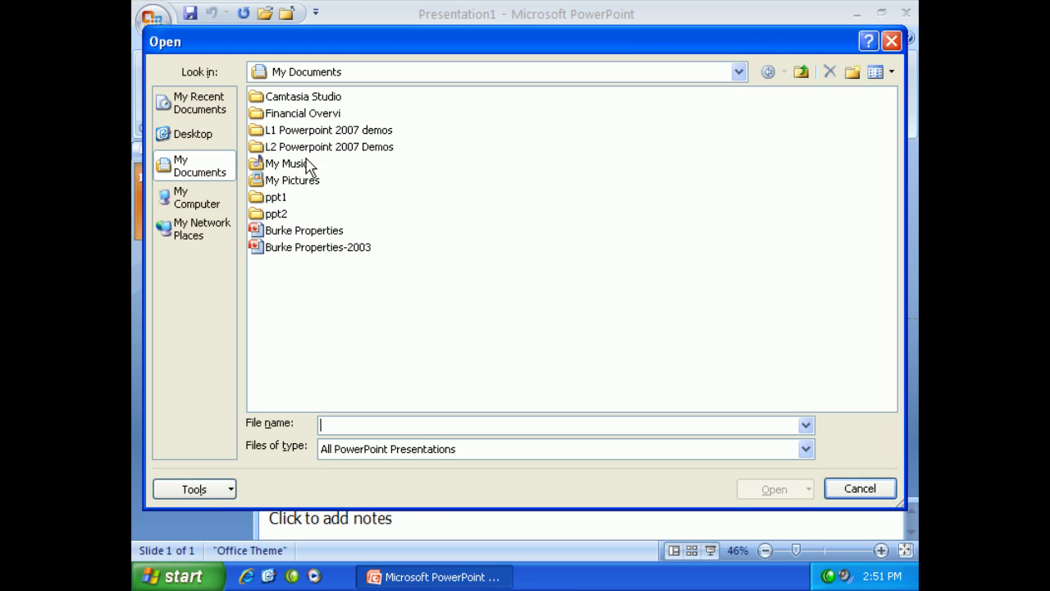
double_click(273, 214)
double_click(275, 98)
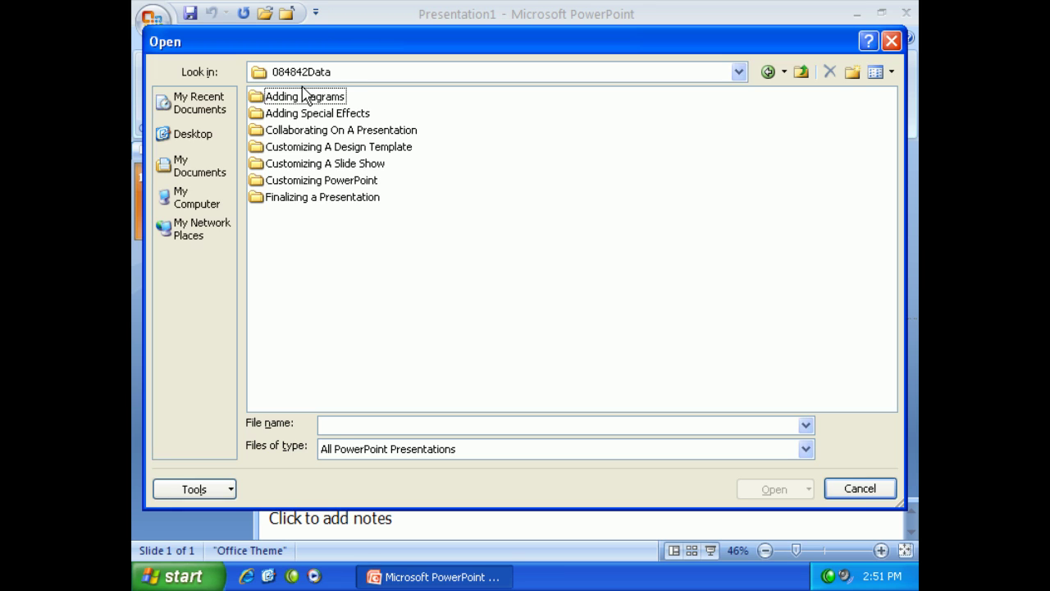
double_click(313, 147)
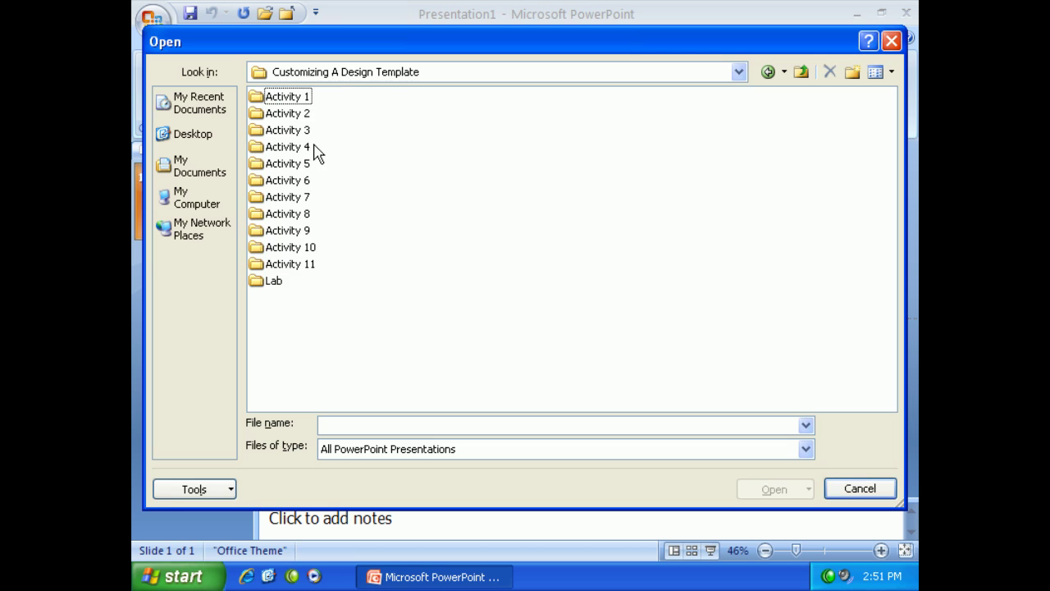
double_click(289, 98)
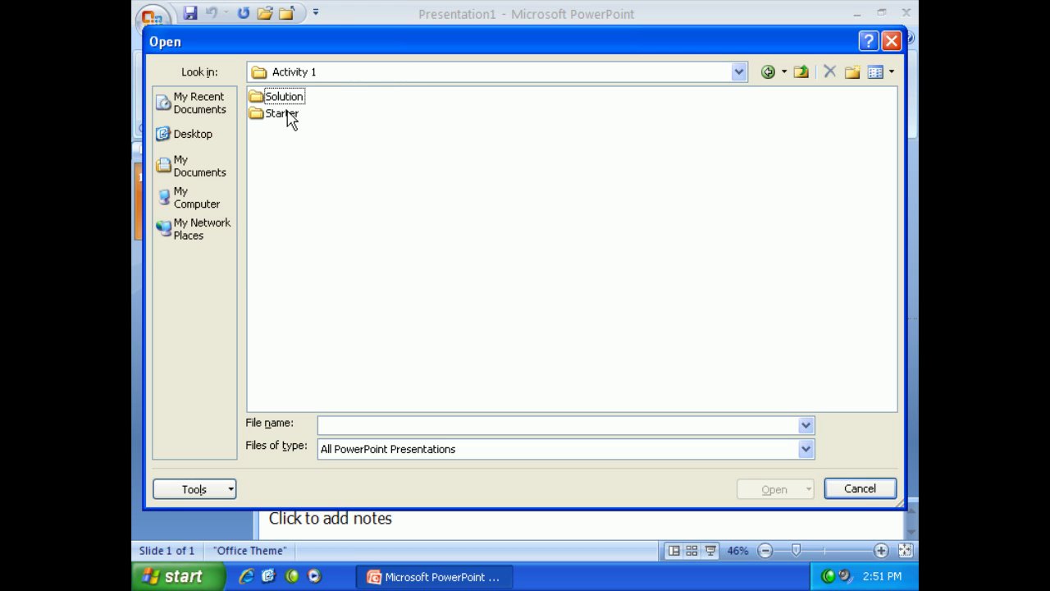
double_click(288, 115)
double_click(293, 98)
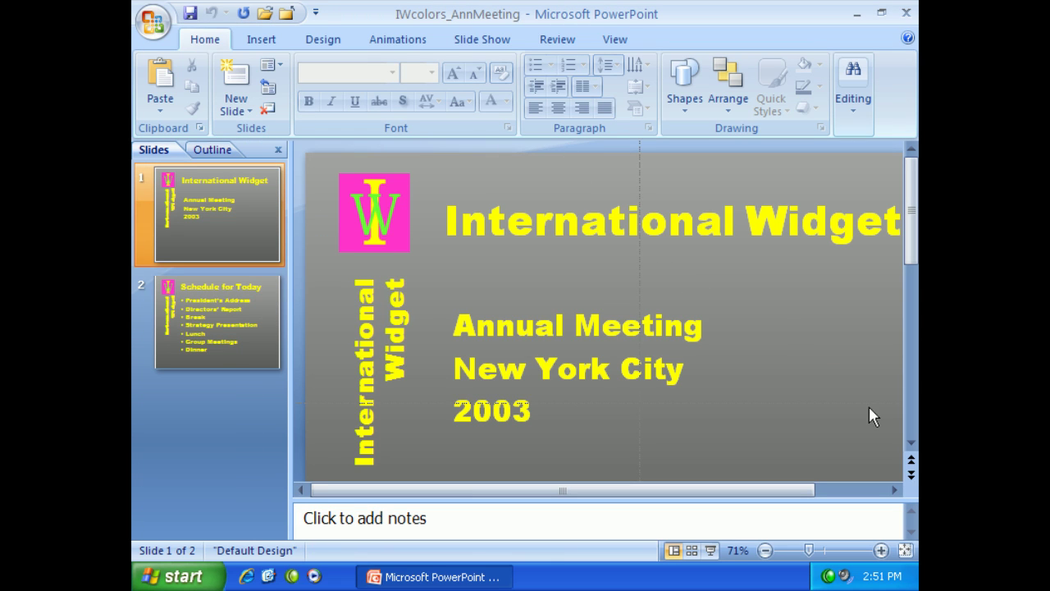
Fit the slide to the window, view the Schedule for Today slide, then return to slide 1
click(905, 550)
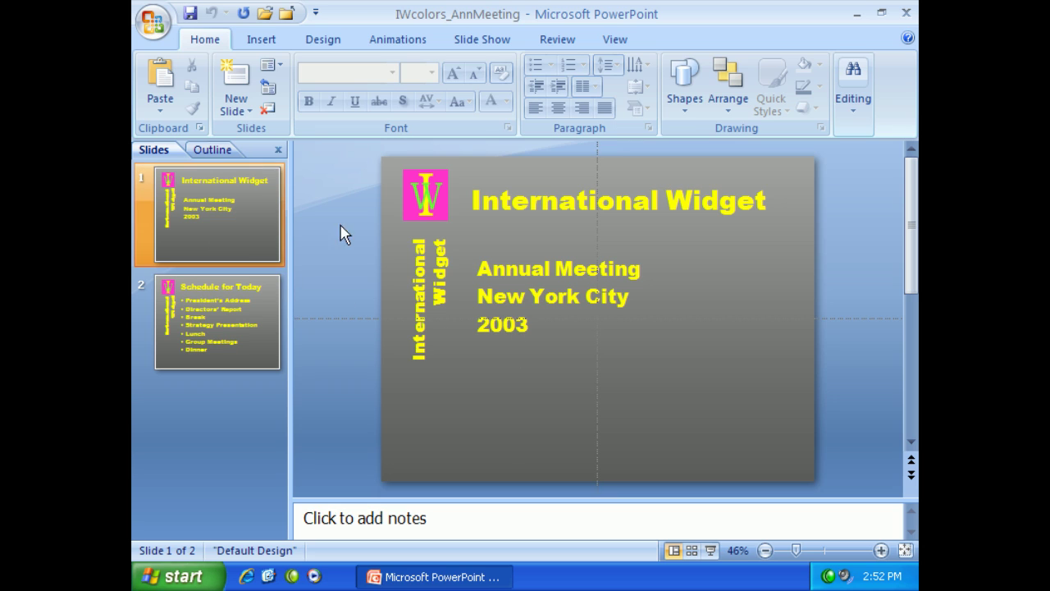
click(275, 352)
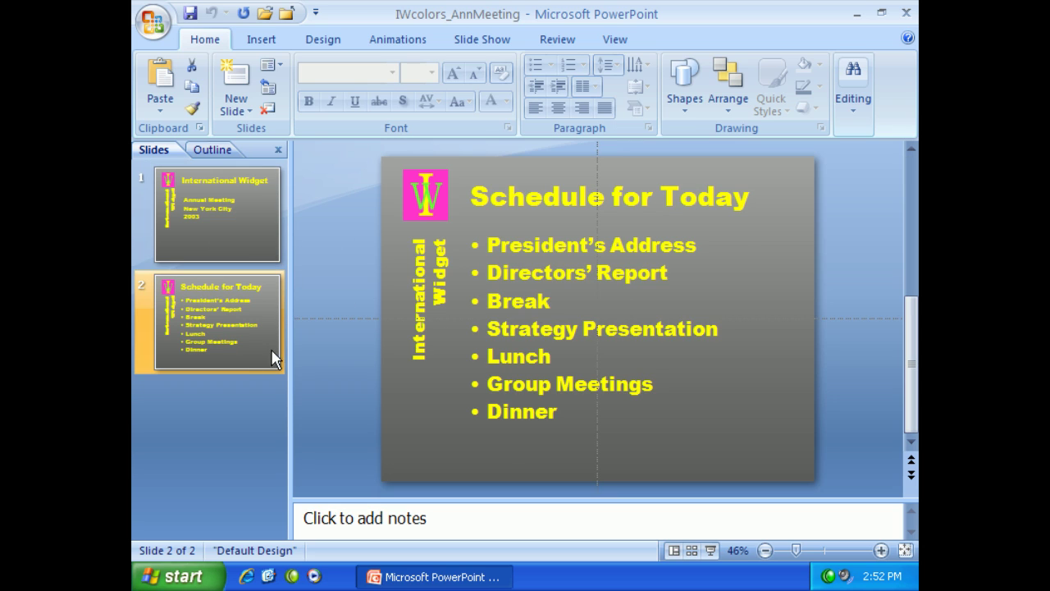
click(241, 212)
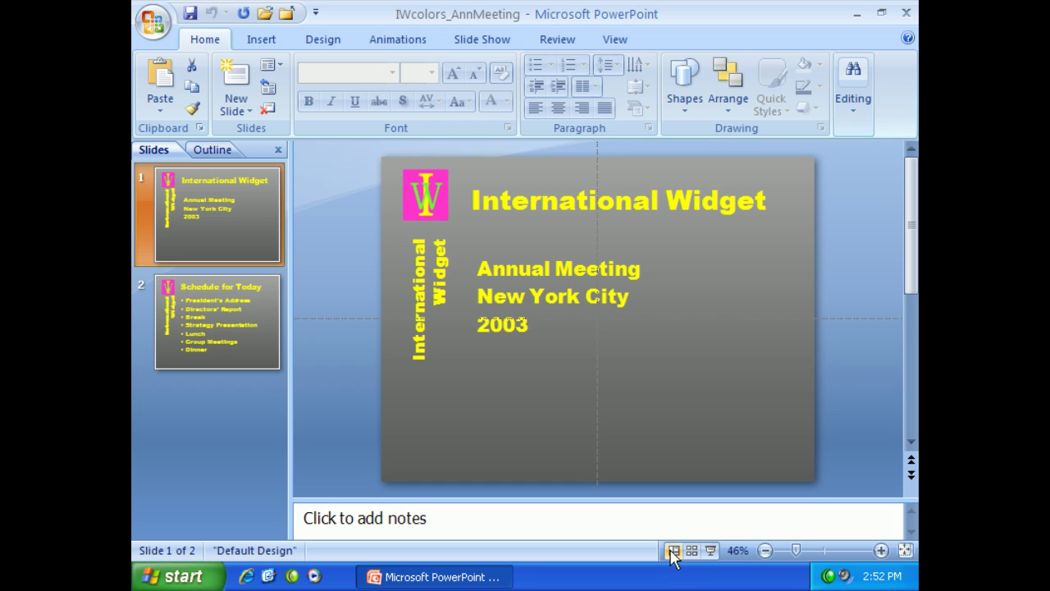
shift+click(673, 552)
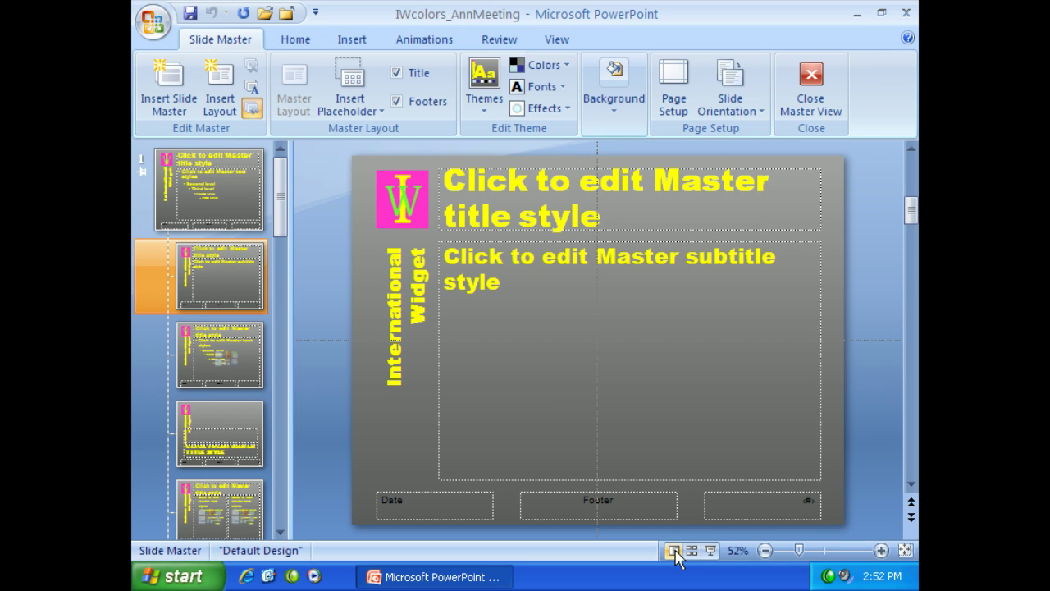
click(673, 551)
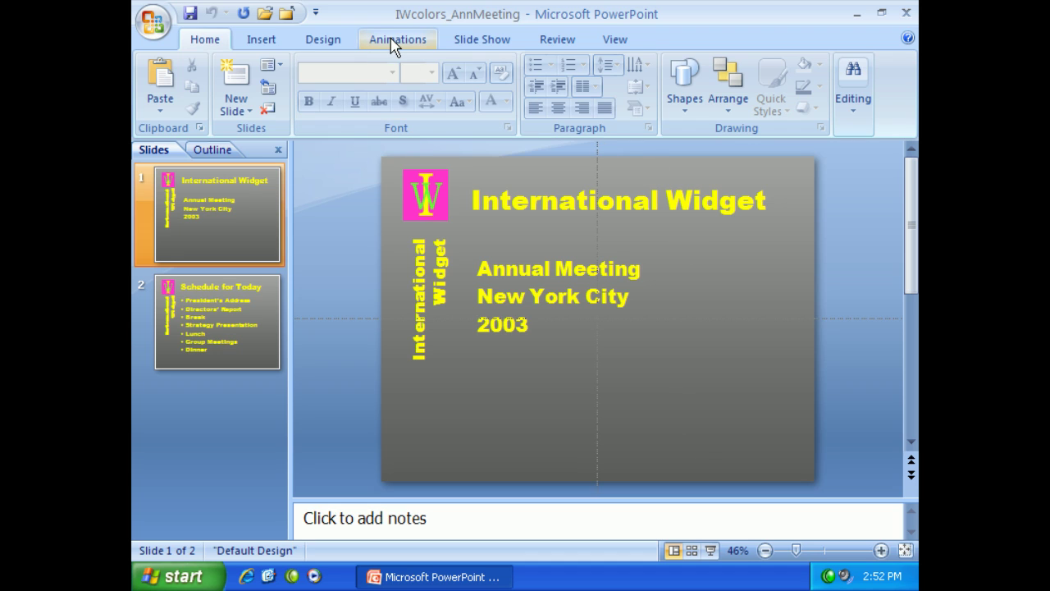
click(619, 44)
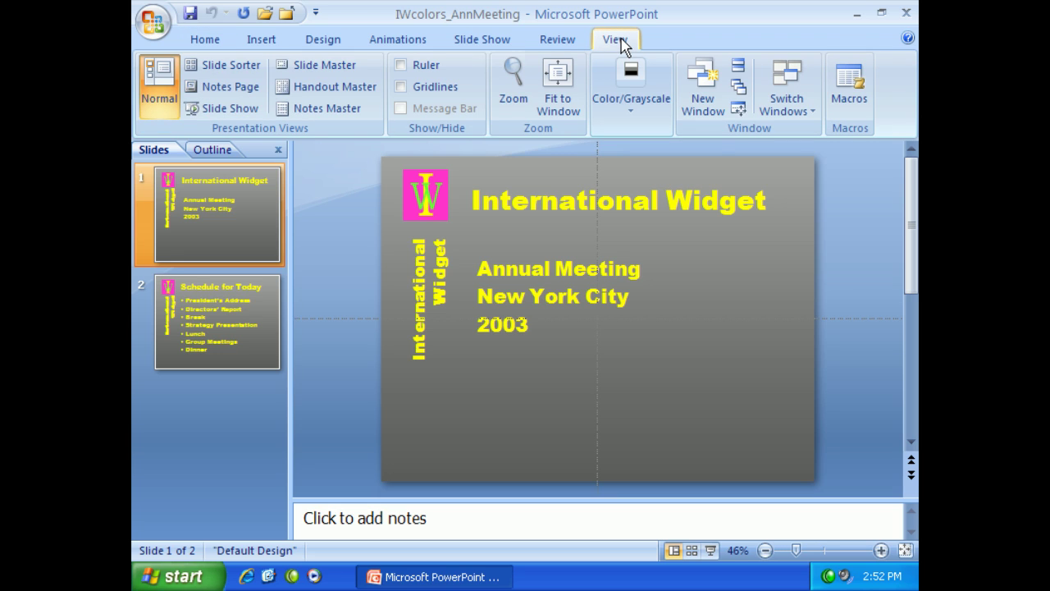
Enter Slide Master view and inspect the master, Title Slide, Title and Content, Section Header and Two Content layouts
click(332, 67)
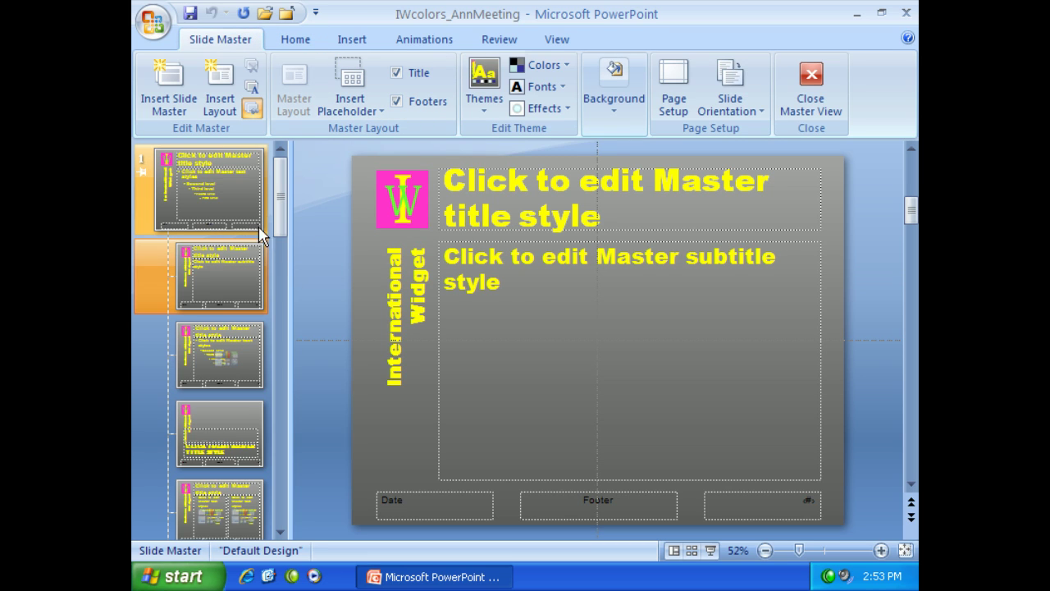
click(210, 187)
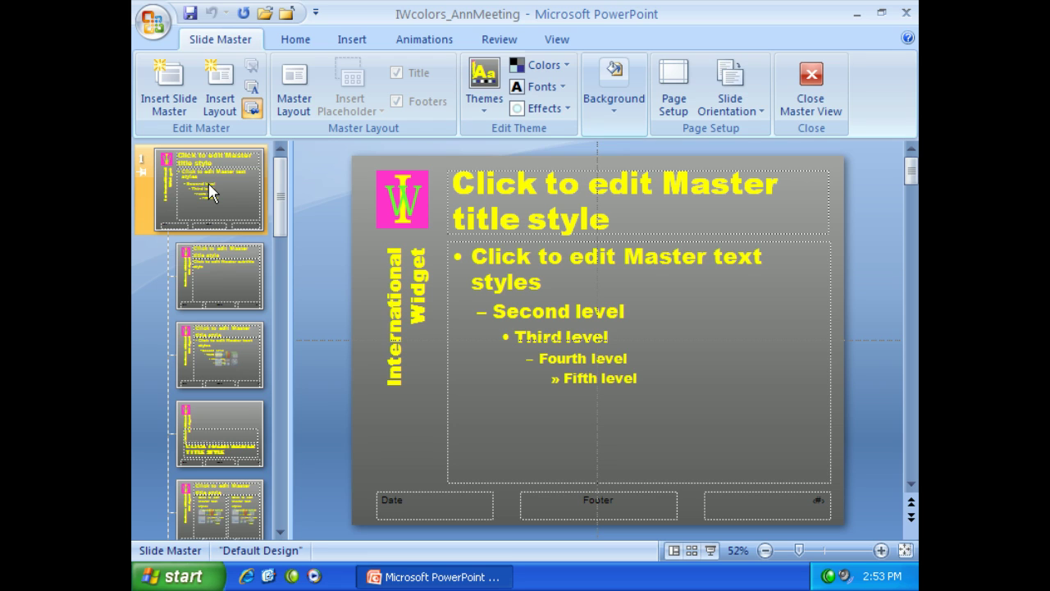
click(237, 291)
click(234, 357)
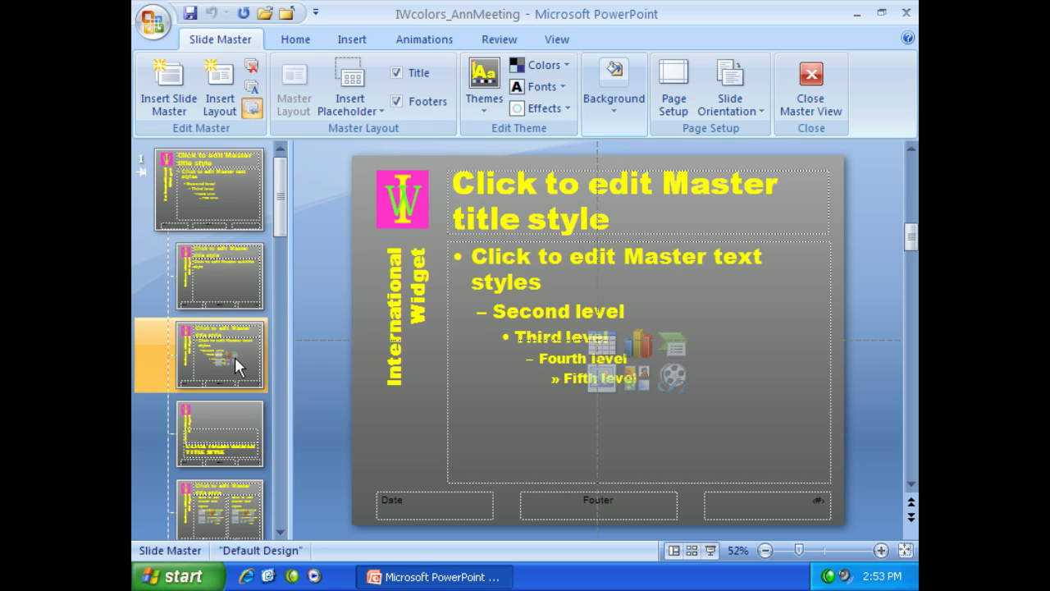
click(226, 427)
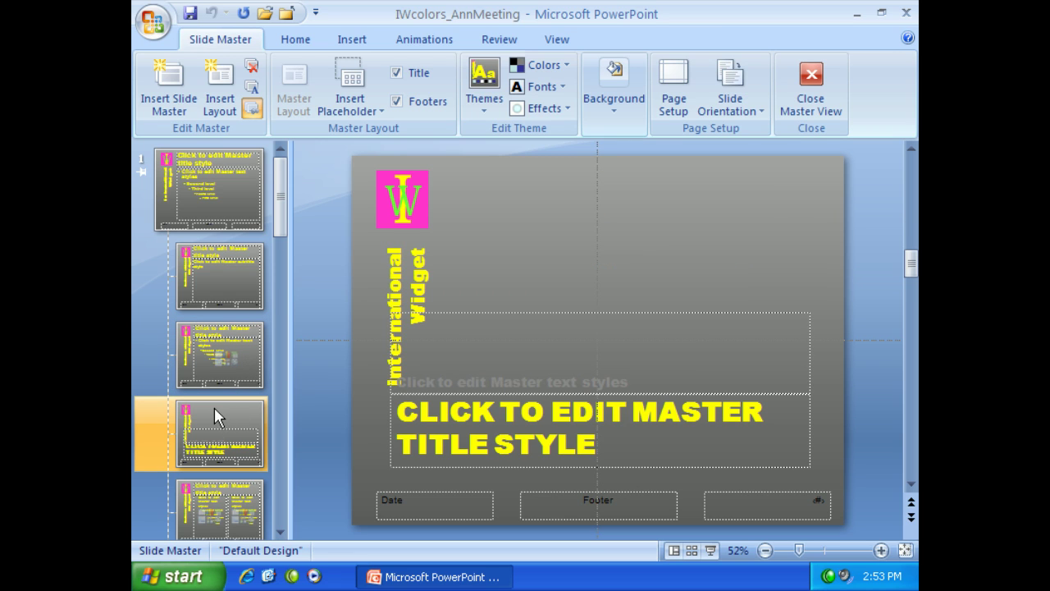
click(224, 490)
scroll(234, 502, down, 3)
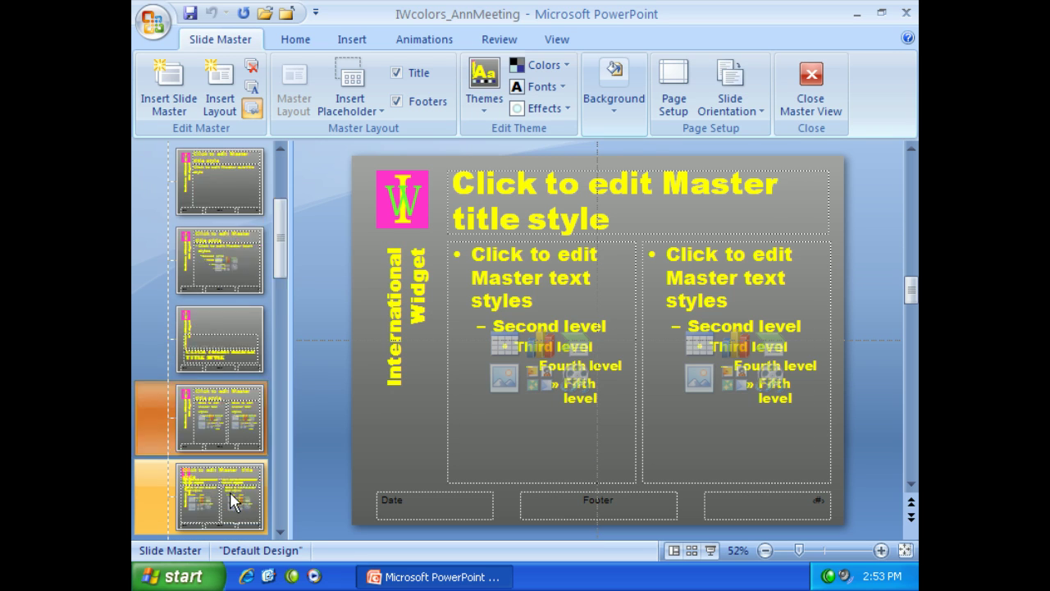
Inspect the remaining layouts: Comparison, Title Only, Content with Caption, Picture and those below
click(234, 241)
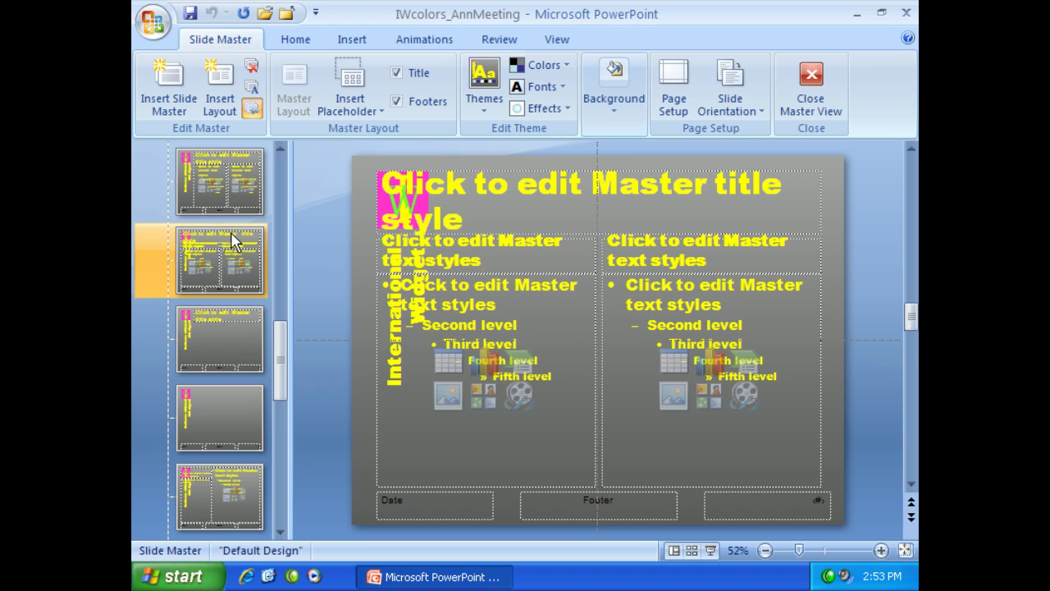
click(245, 343)
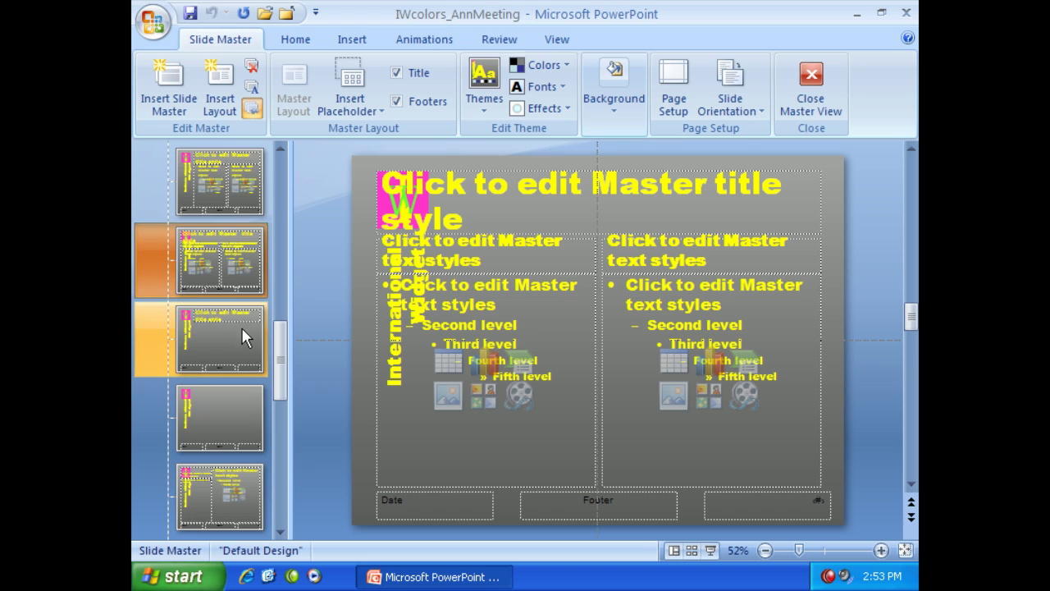
click(232, 406)
click(243, 520)
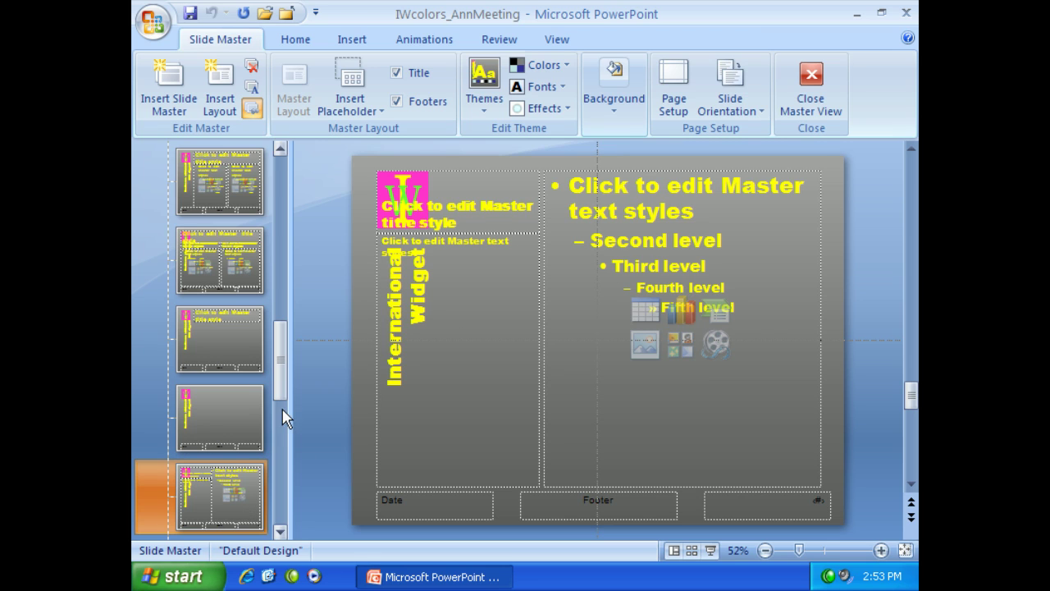
click(282, 531)
click(281, 531)
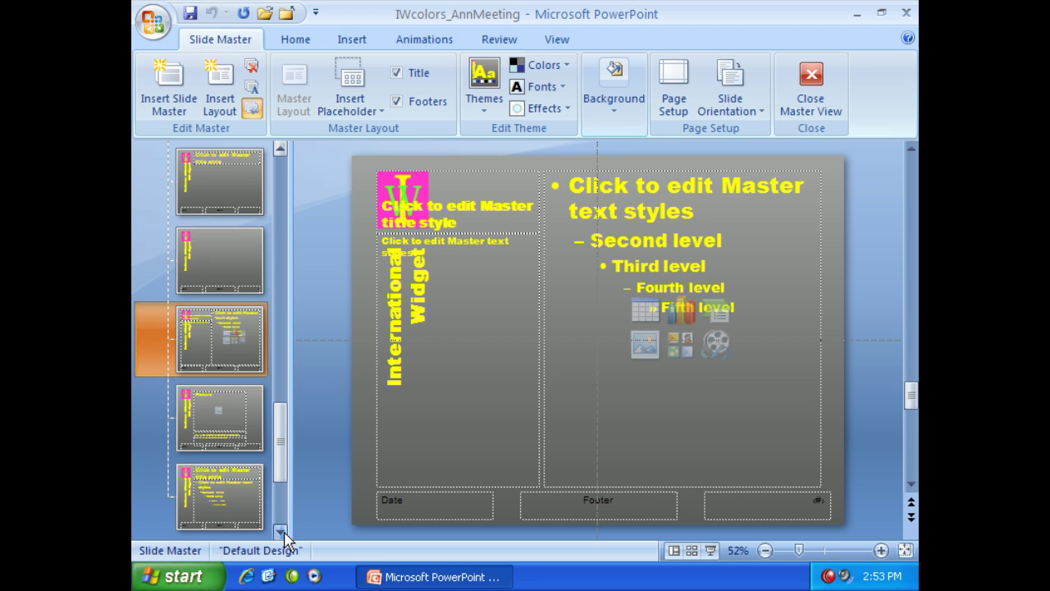
click(236, 422)
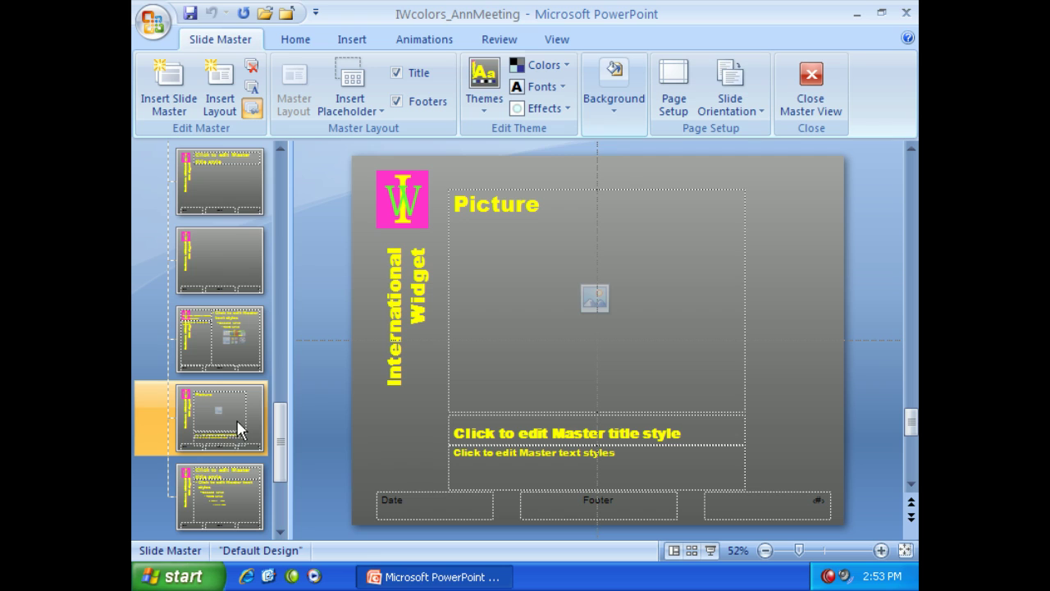
click(213, 503)
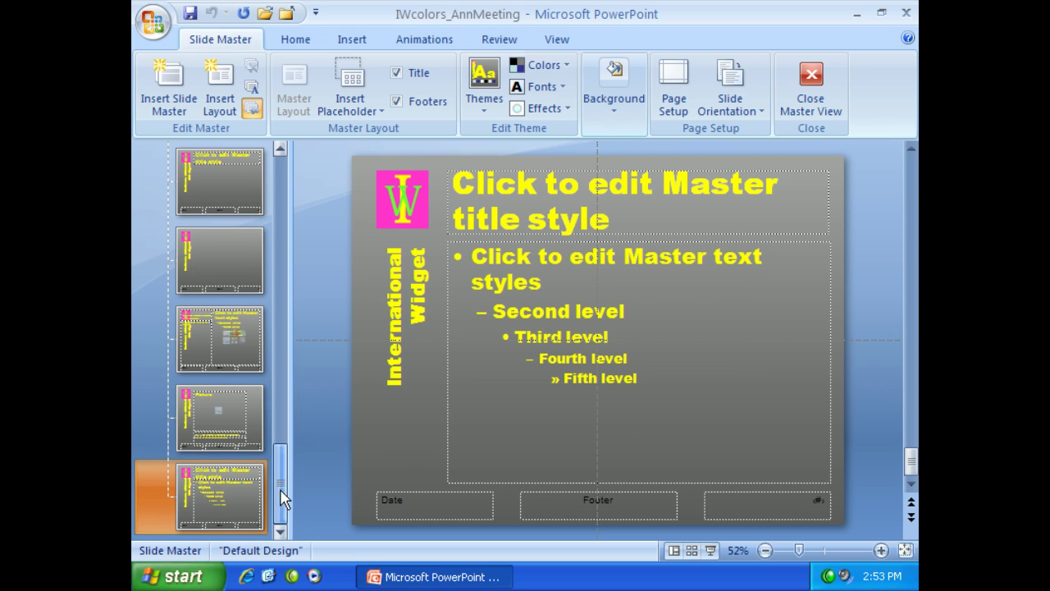
click(284, 492)
Select the Default Design slide master and turn on the rulers from the View tab
drag(289, 445, 279, 164)
click(190, 180)
click(189, 181)
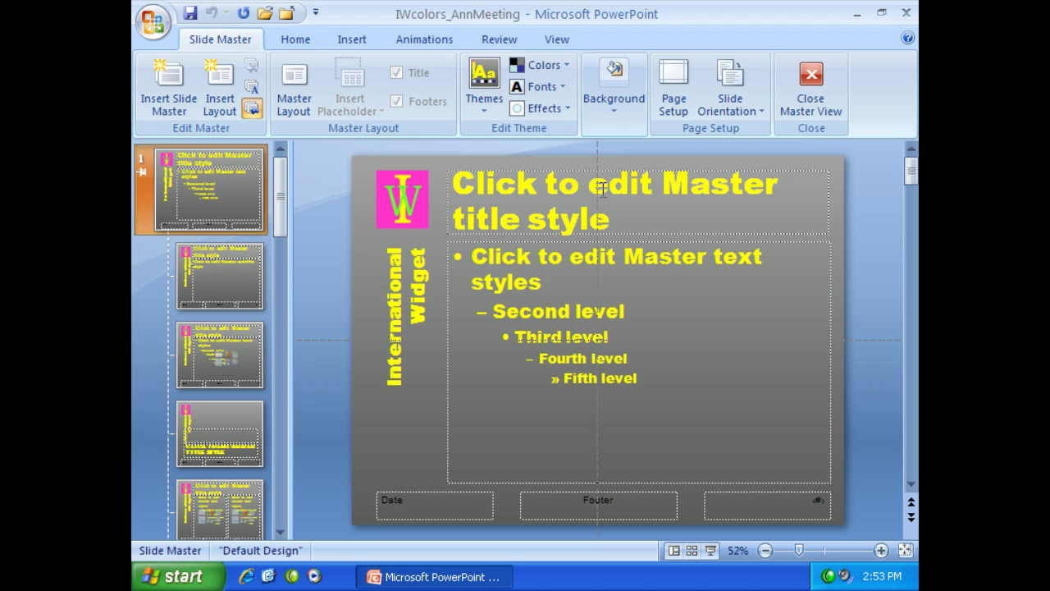
click(559, 39)
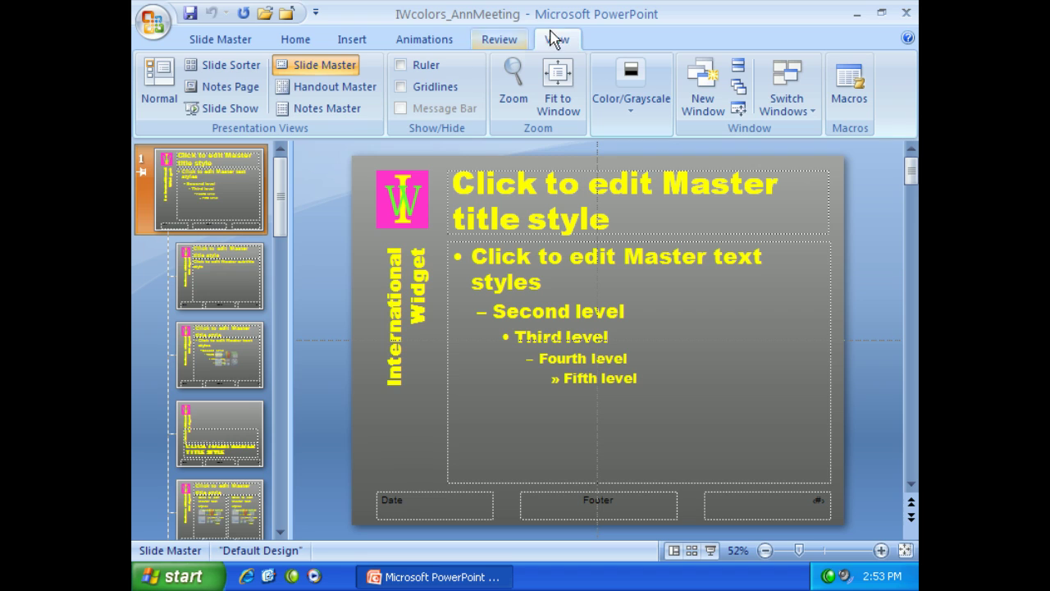
click(402, 68)
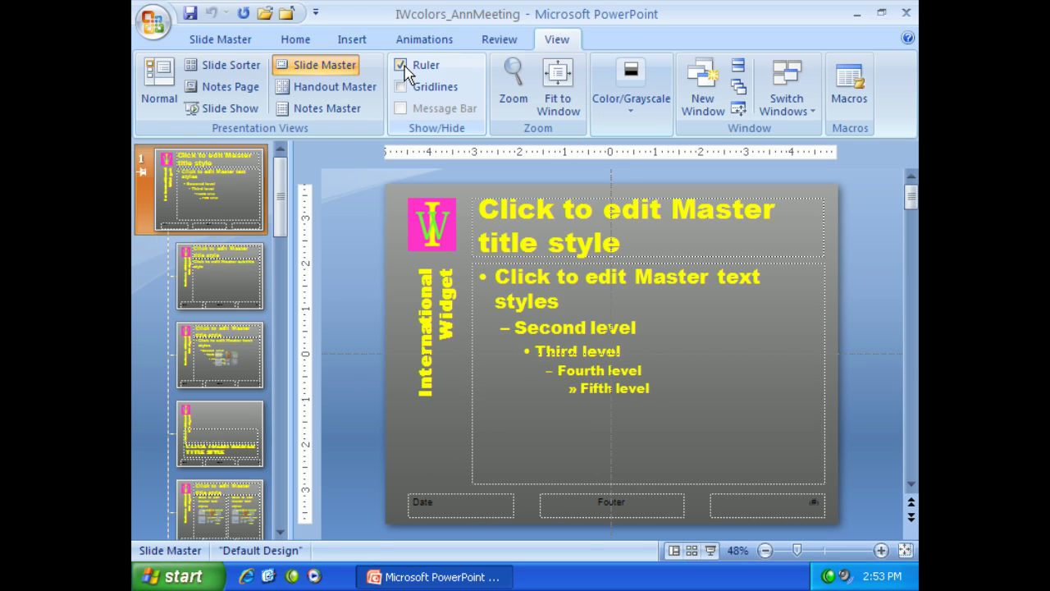
click(523, 202)
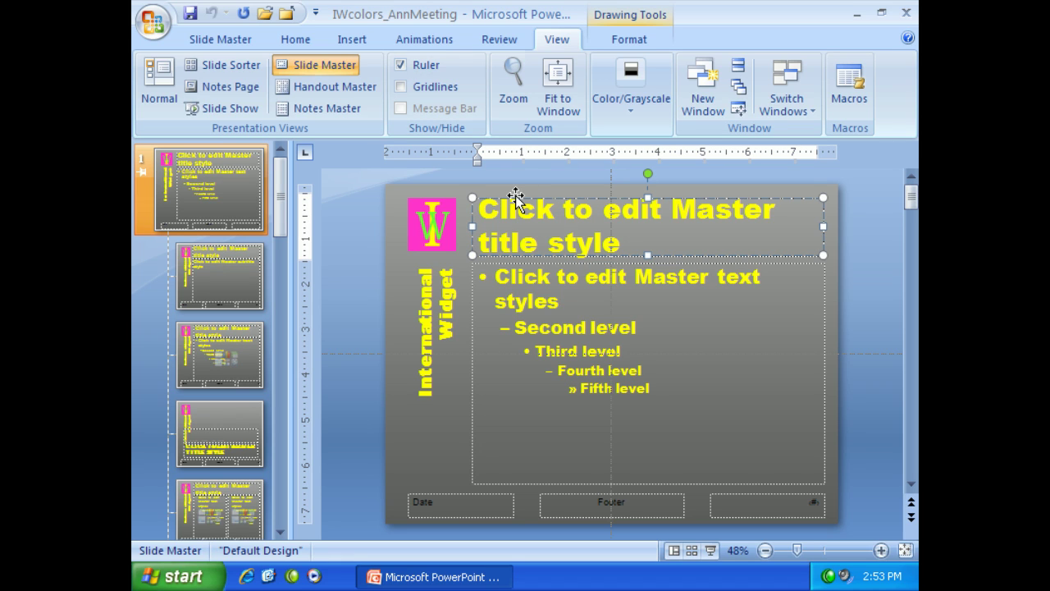
Drag the master title placeholder's left edge to line up with the body placeholder's left edge
click(472, 228)
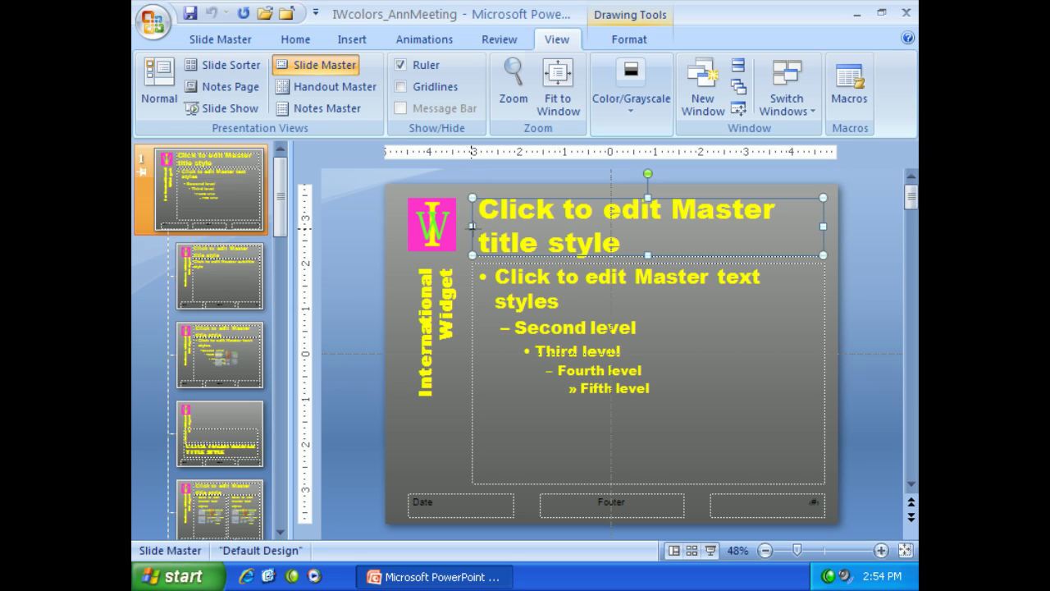
drag(473, 226, 480, 225)
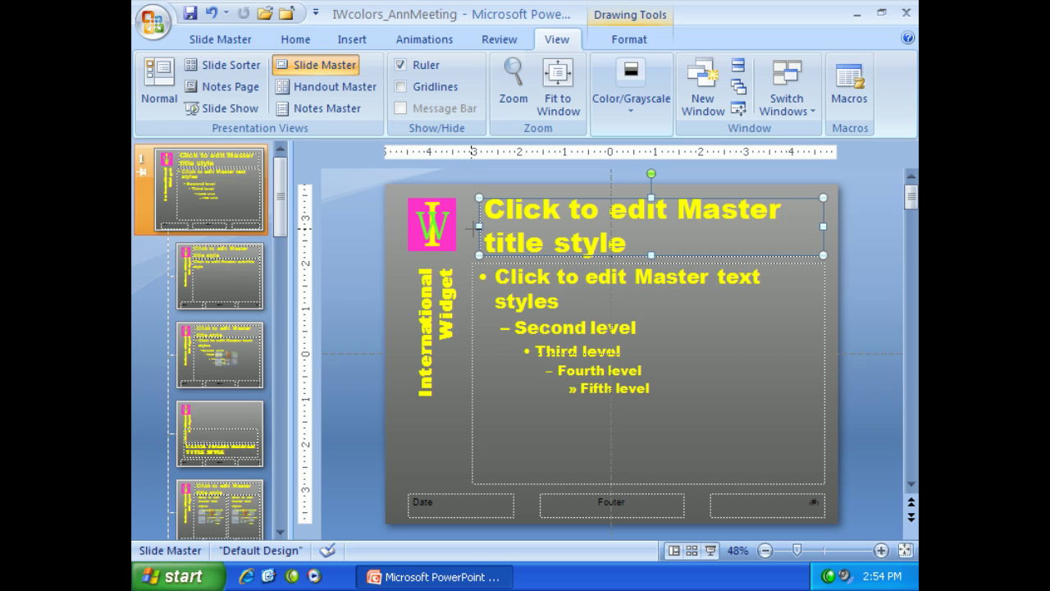
drag(473, 226, 471, 226)
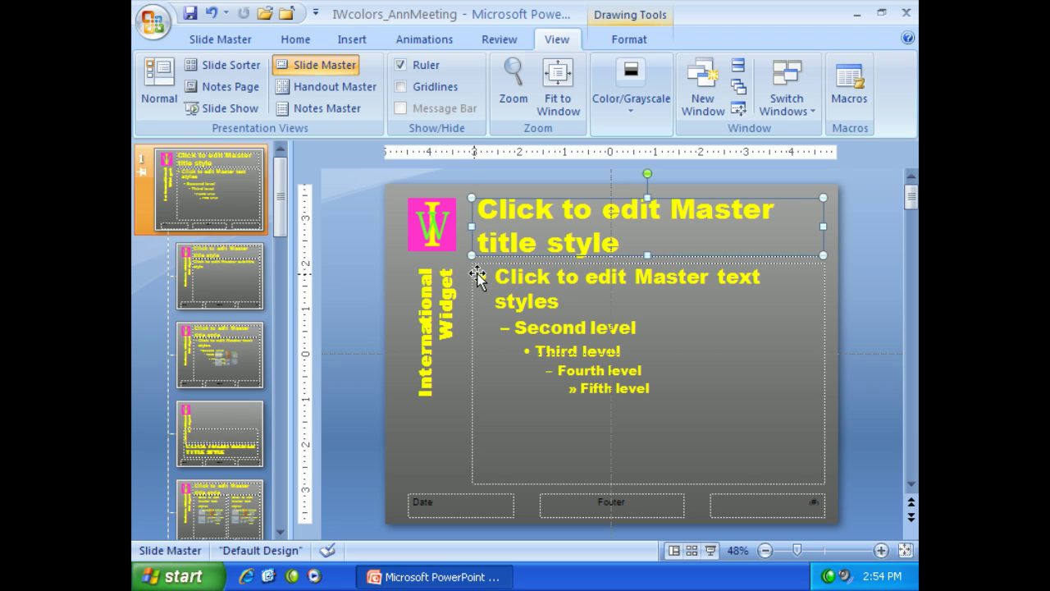
click(472, 322)
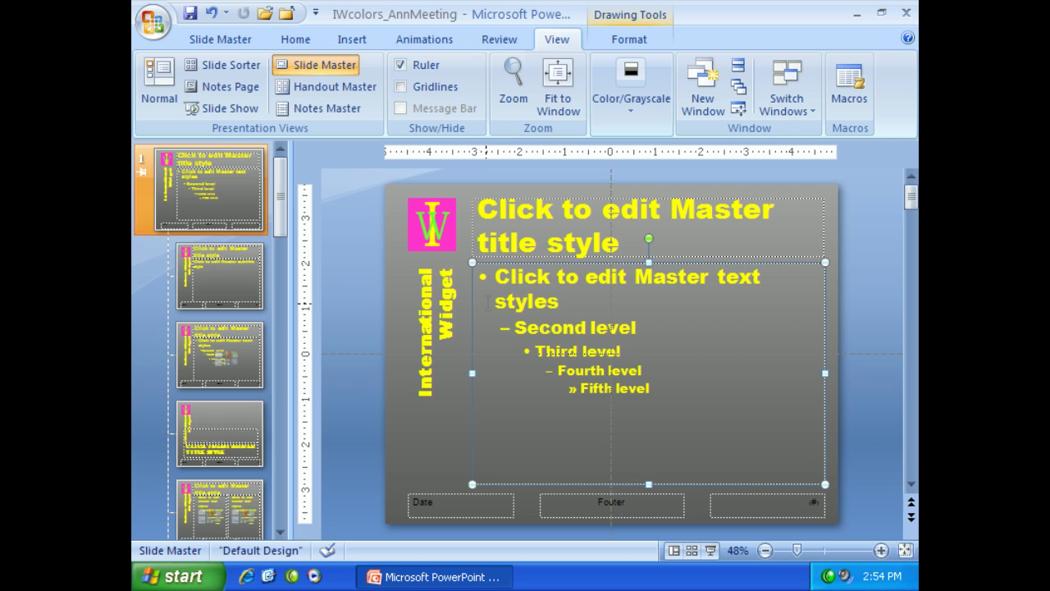
triple_click(572, 226)
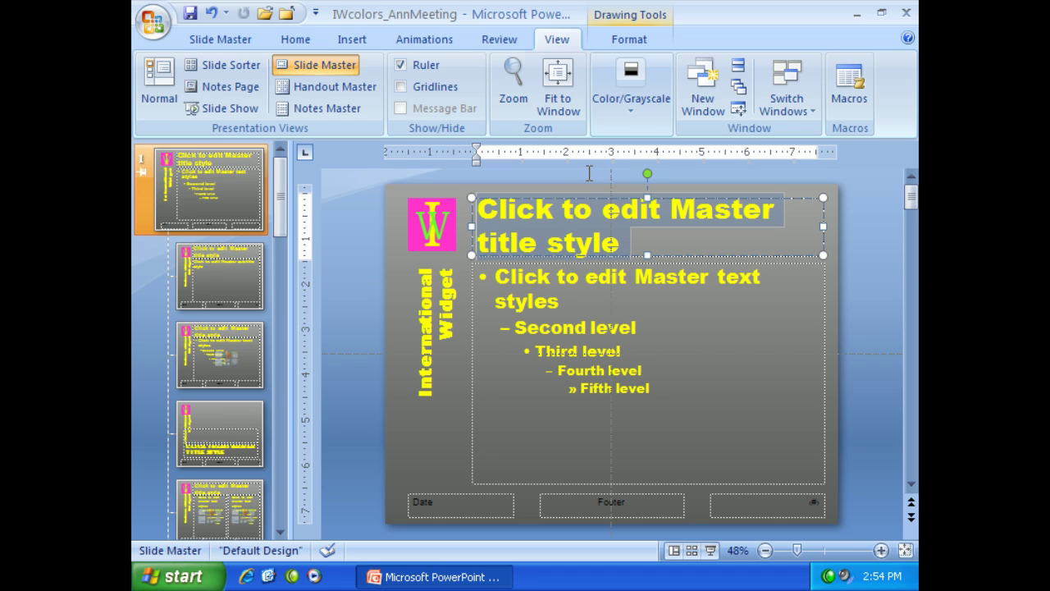
Change the master title font to Arial Black (Headings) from the mini toolbar
click(621, 178)
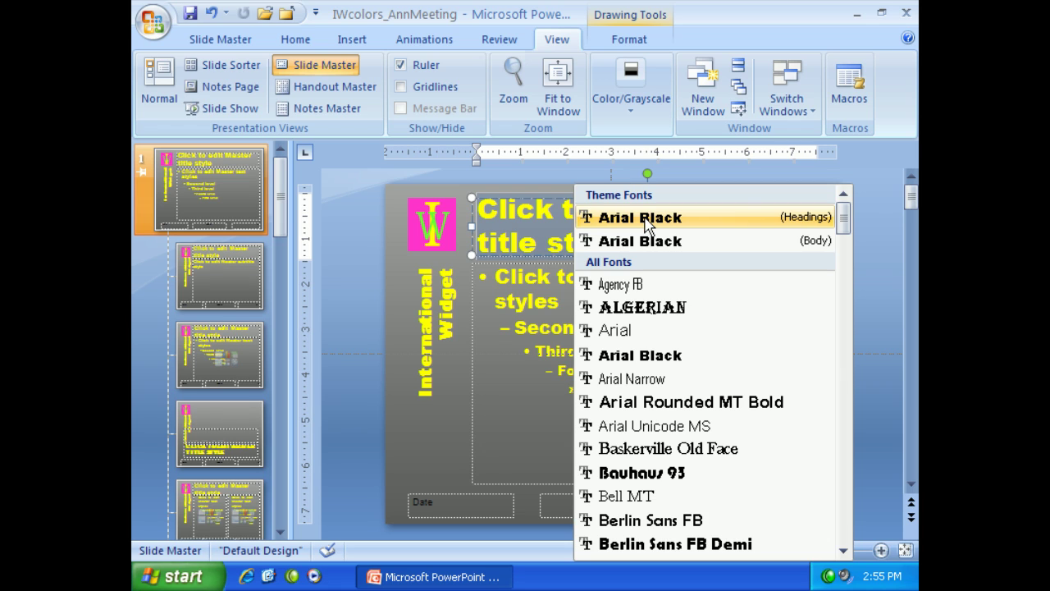
click(647, 218)
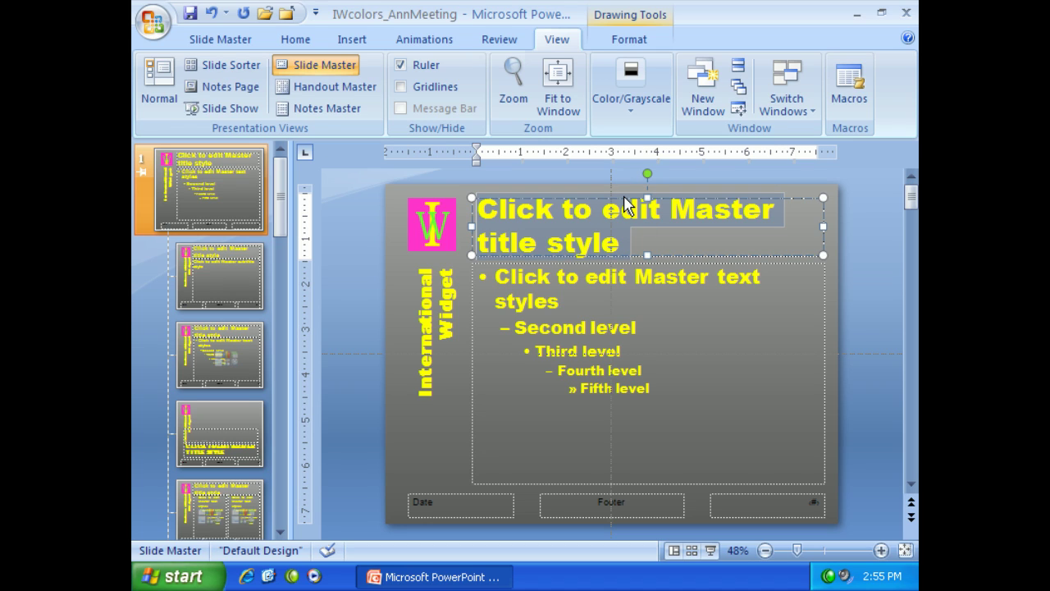
click(707, 199)
Color the master title text with the last, dark blue Theme Colors swatch
click(775, 238)
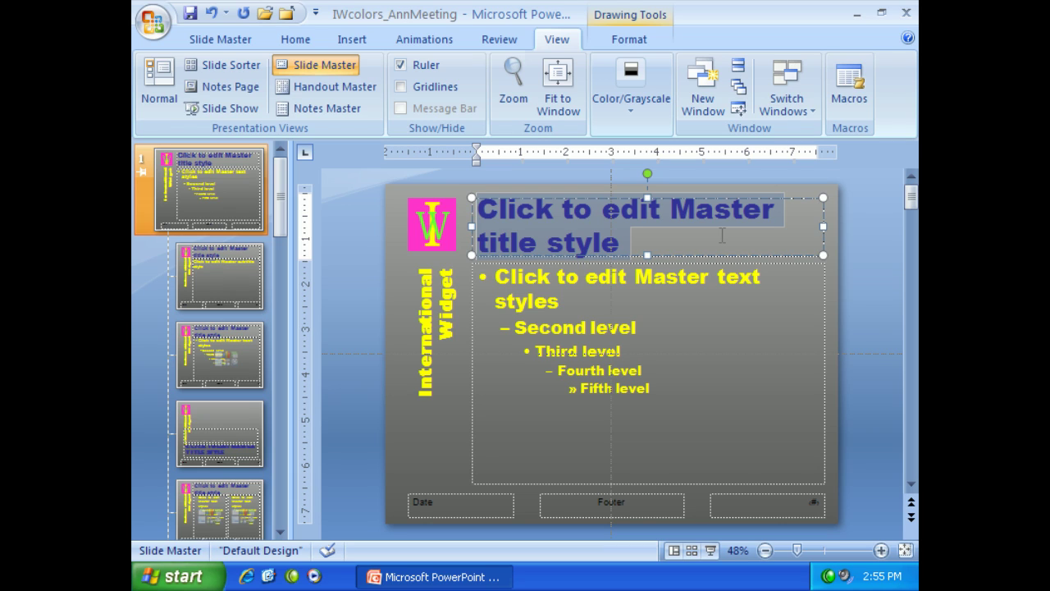
click(710, 201)
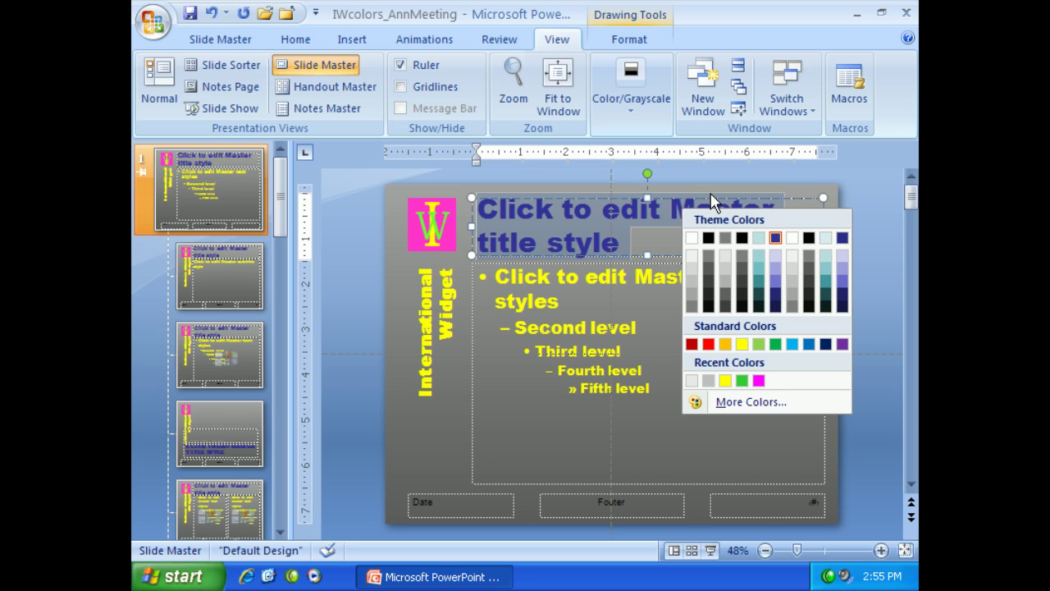
click(842, 238)
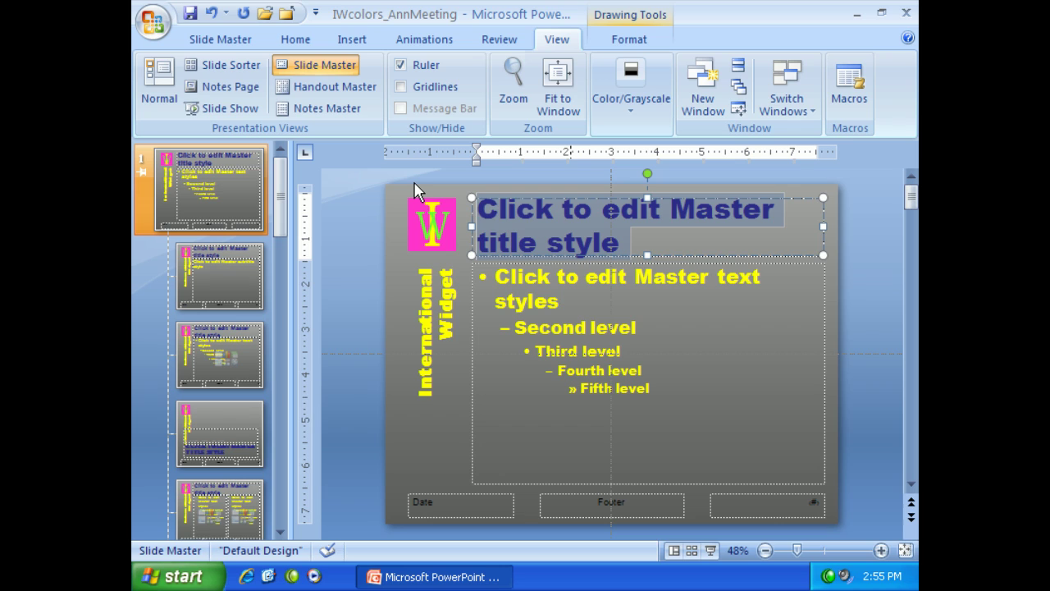
key(ctrl+Return)
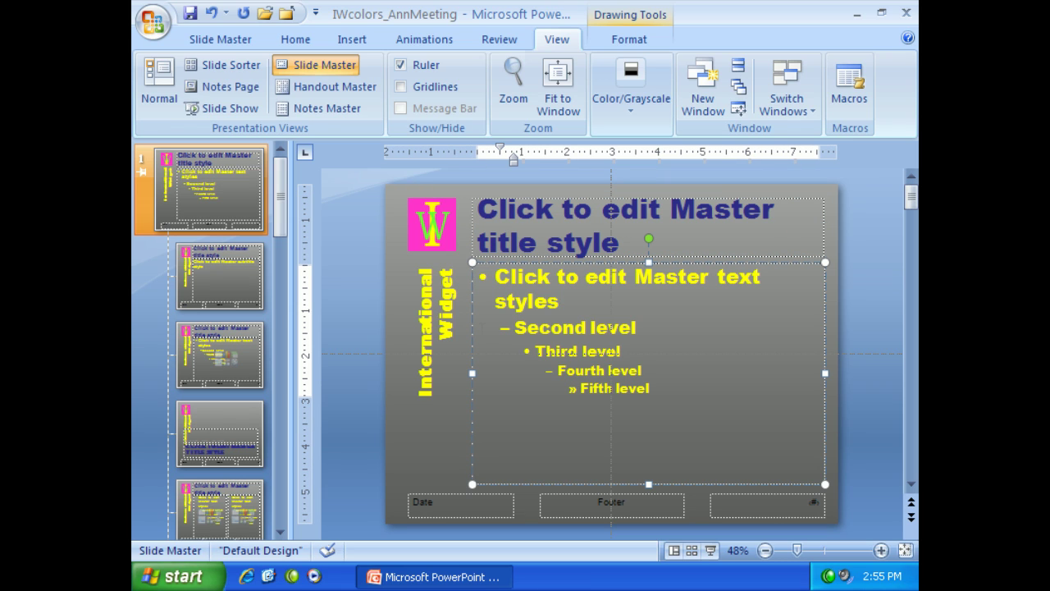
Select the body text from 'Click to edit Master text styles' down through 'Fifth level'
key(Down)
key(Down)
key(shift+End)
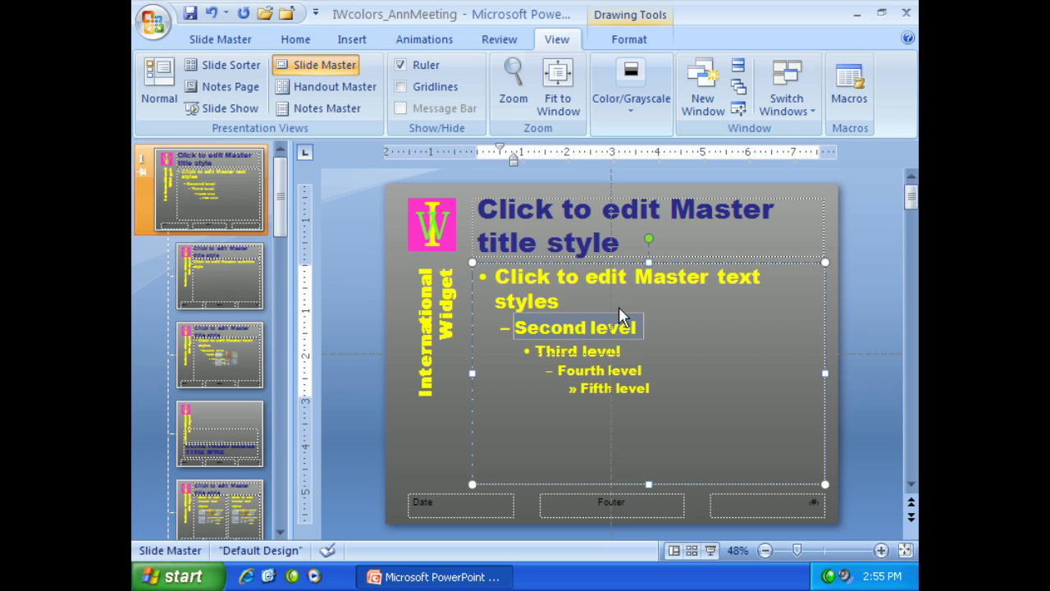
click(700, 402)
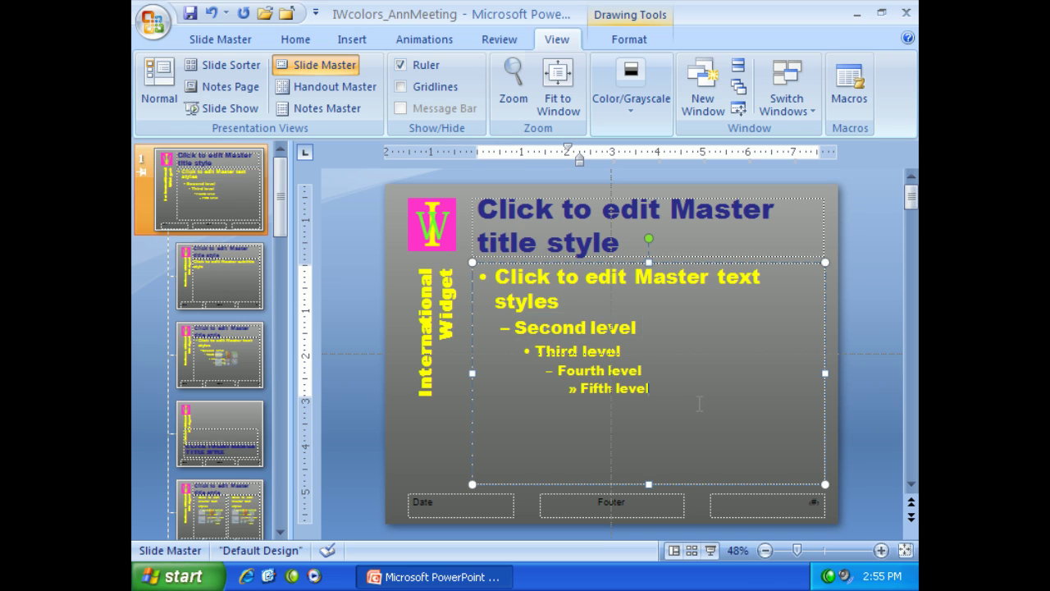
drag(699, 403, 477, 264)
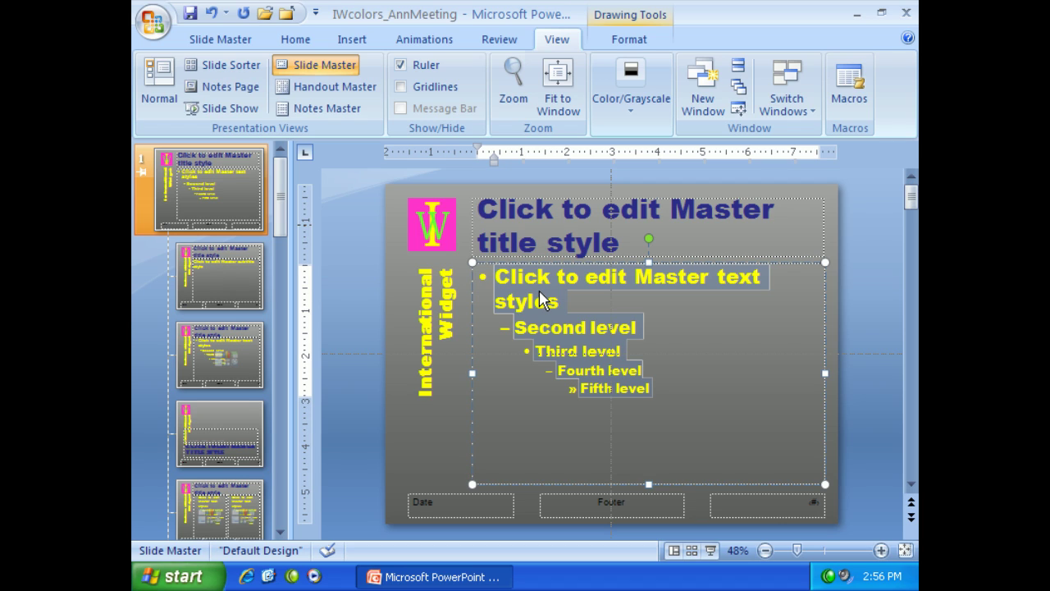
key(Down)
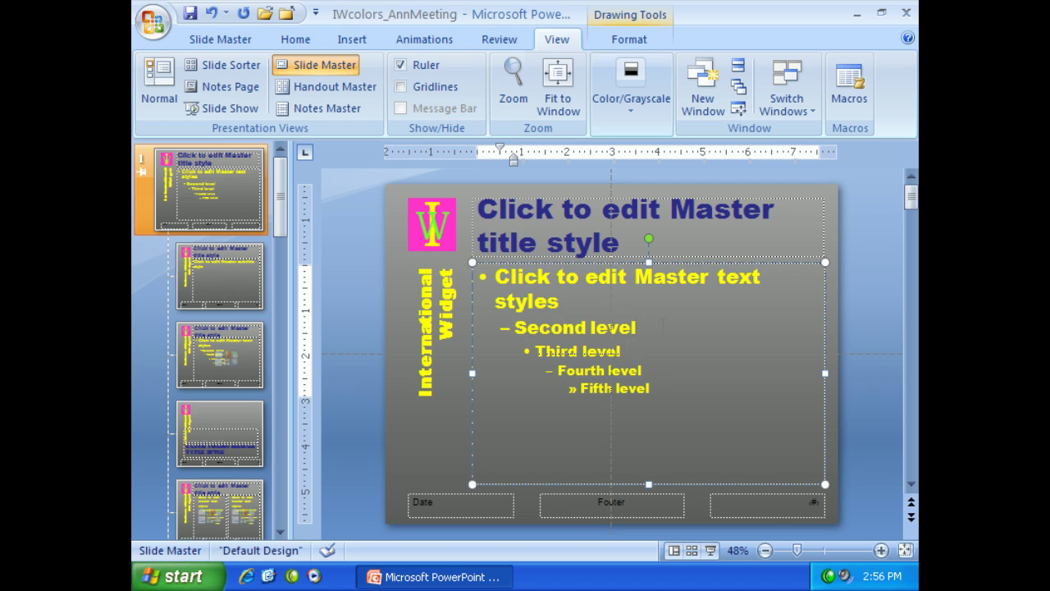
triple_click(507, 295)
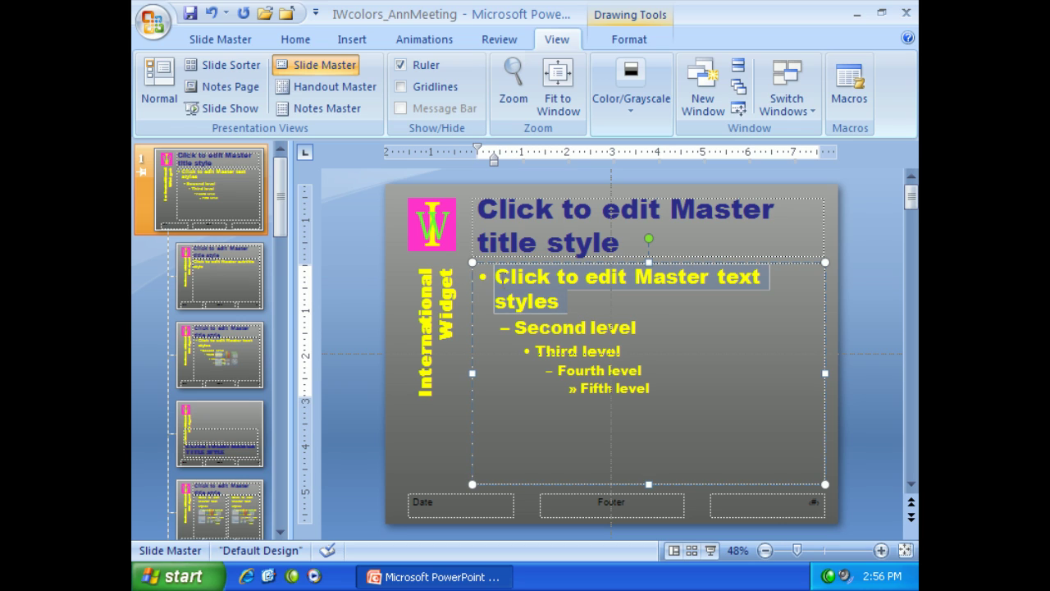
click(578, 328)
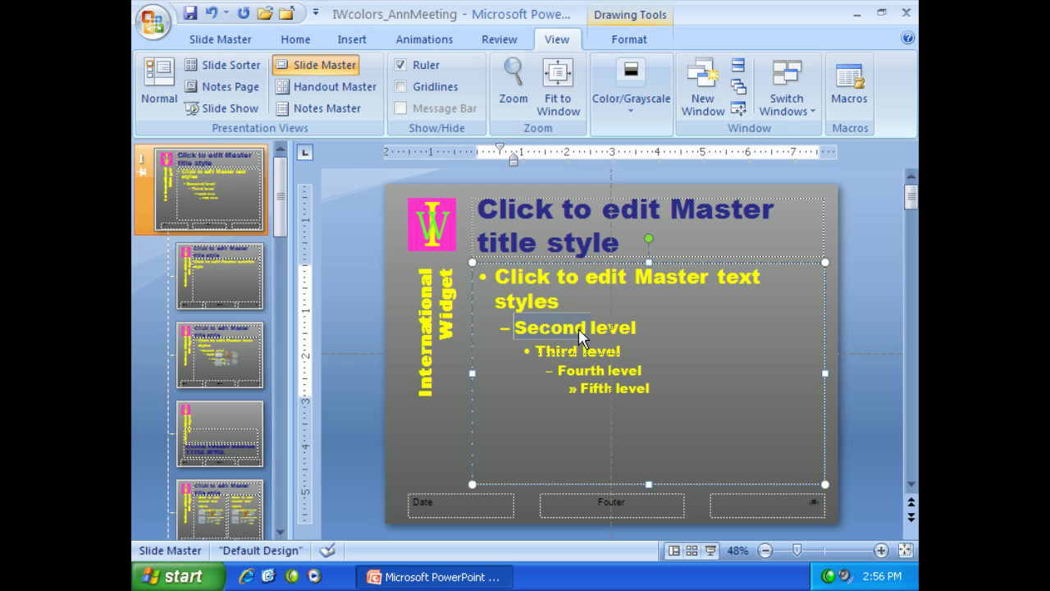
click(660, 391)
drag(660, 392, 549, 285)
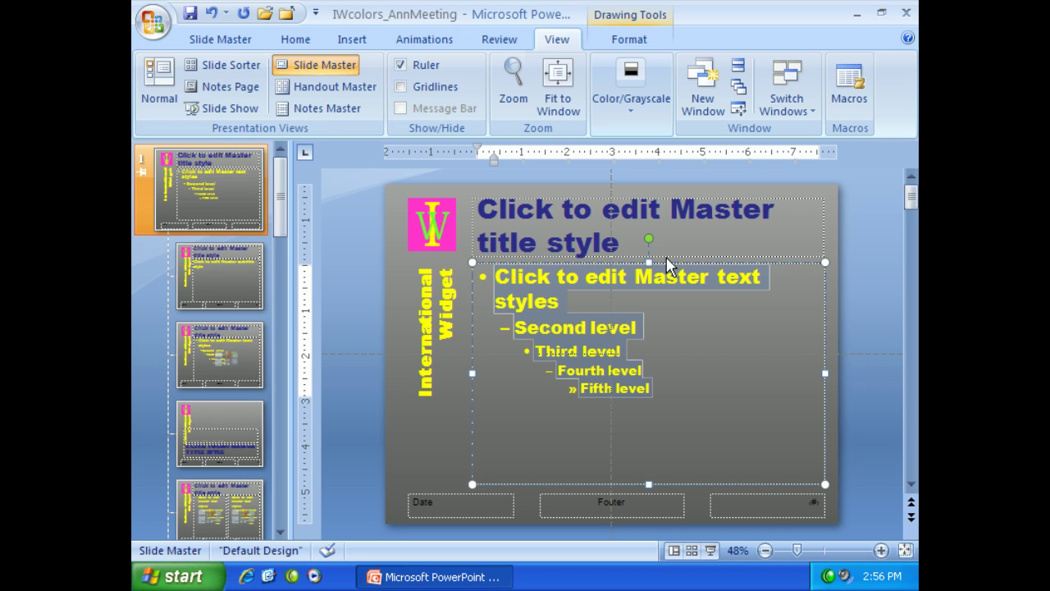
Check the Arial Black (Body) font and turn all five body text levels dark blue
key(ctrl+shift+f)
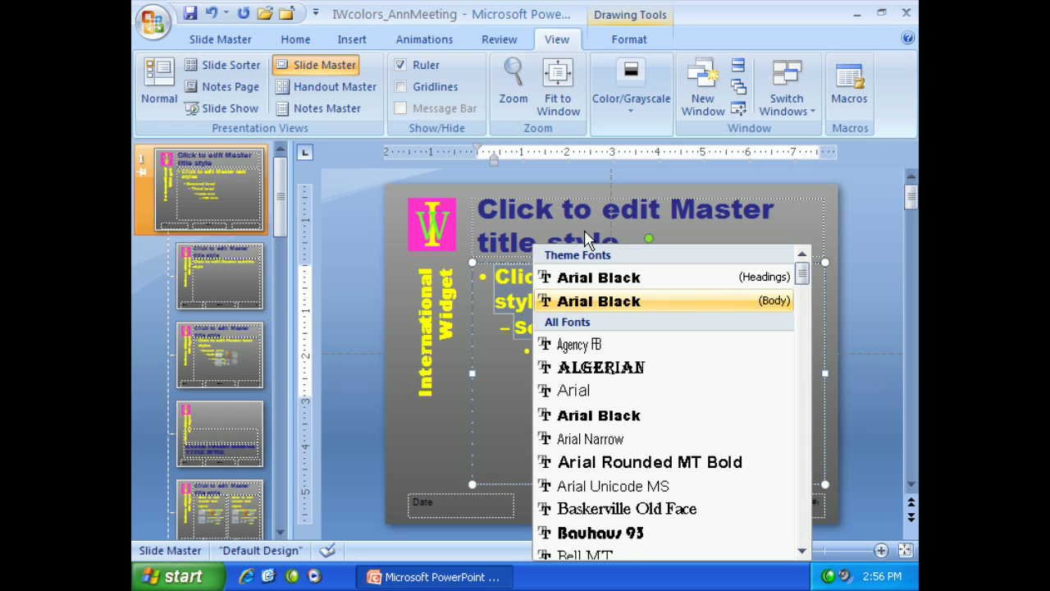
key(Escape)
click(669, 258)
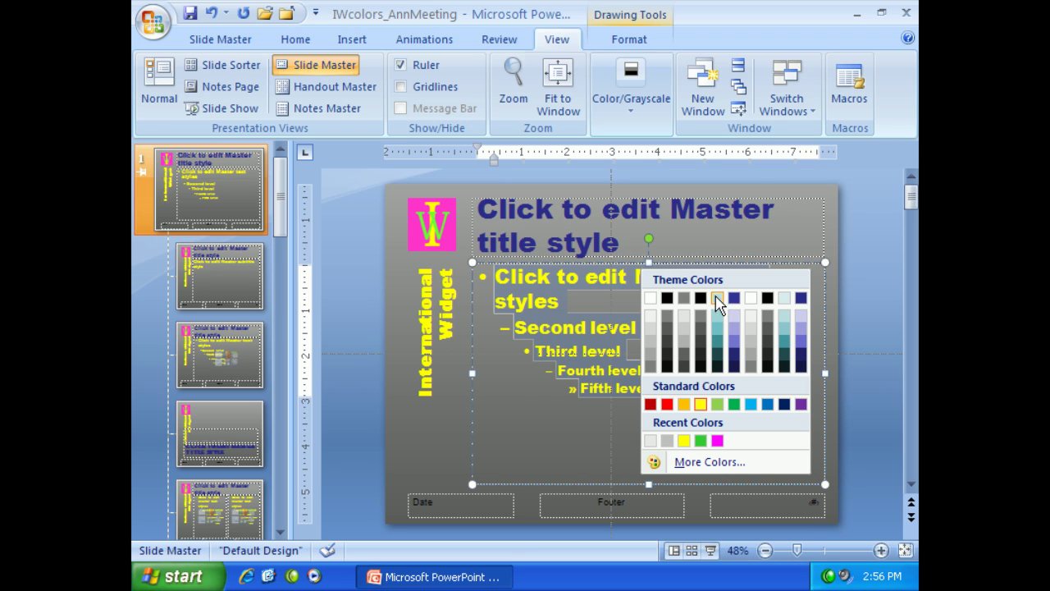
click(801, 298)
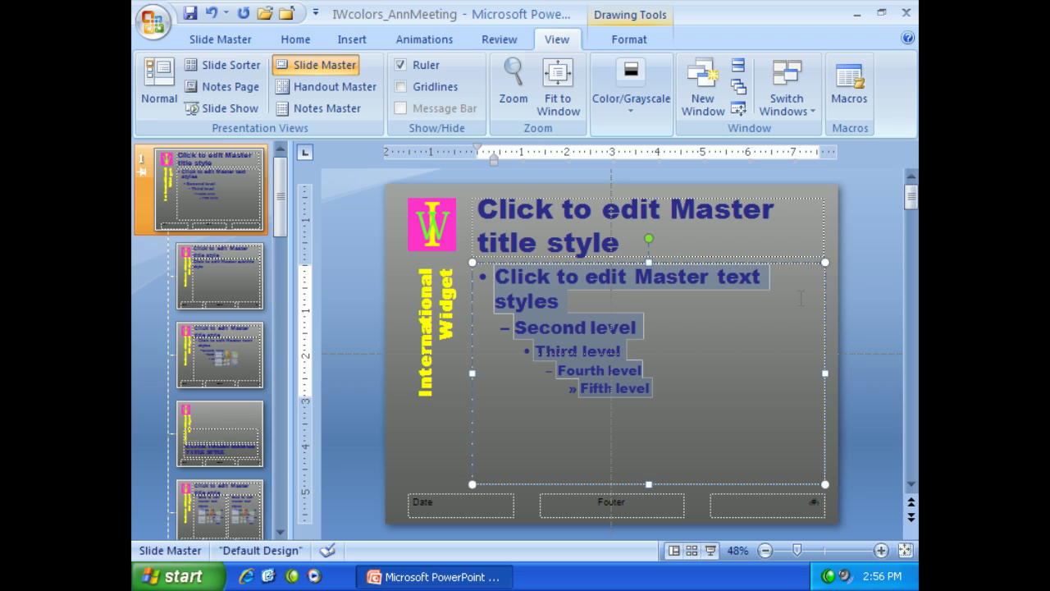
click(403, 297)
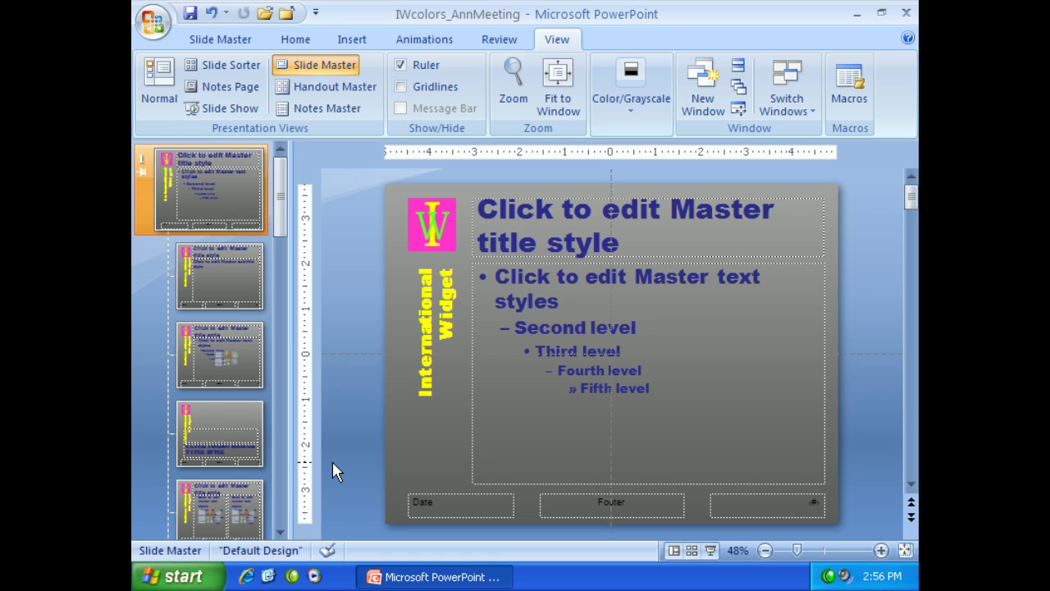
Enlarge the IW logo slightly and try a simple frame, then a thick black frame
click(435, 225)
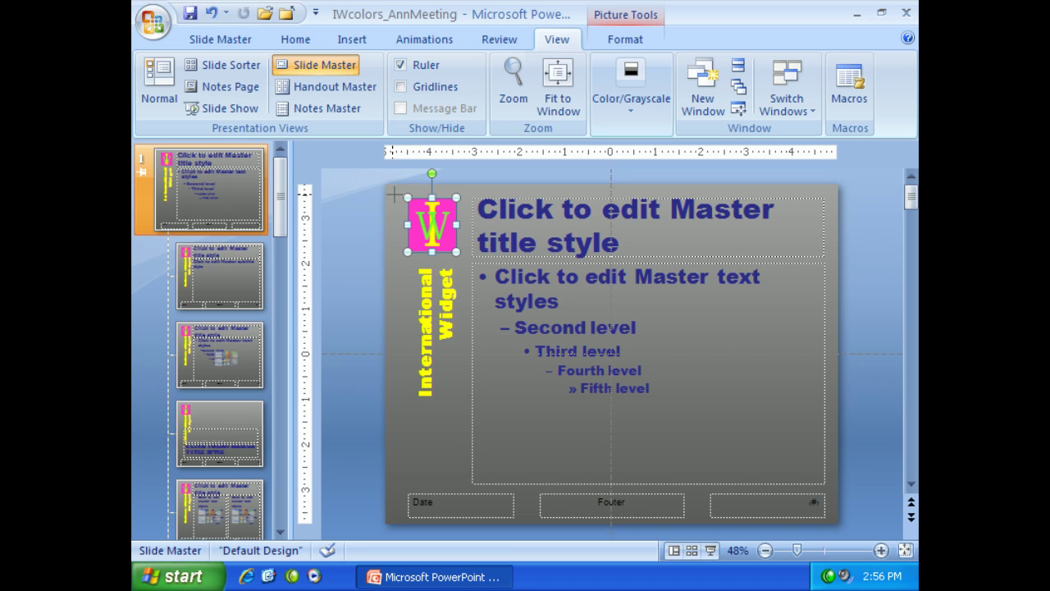
drag(394, 194, 401, 191)
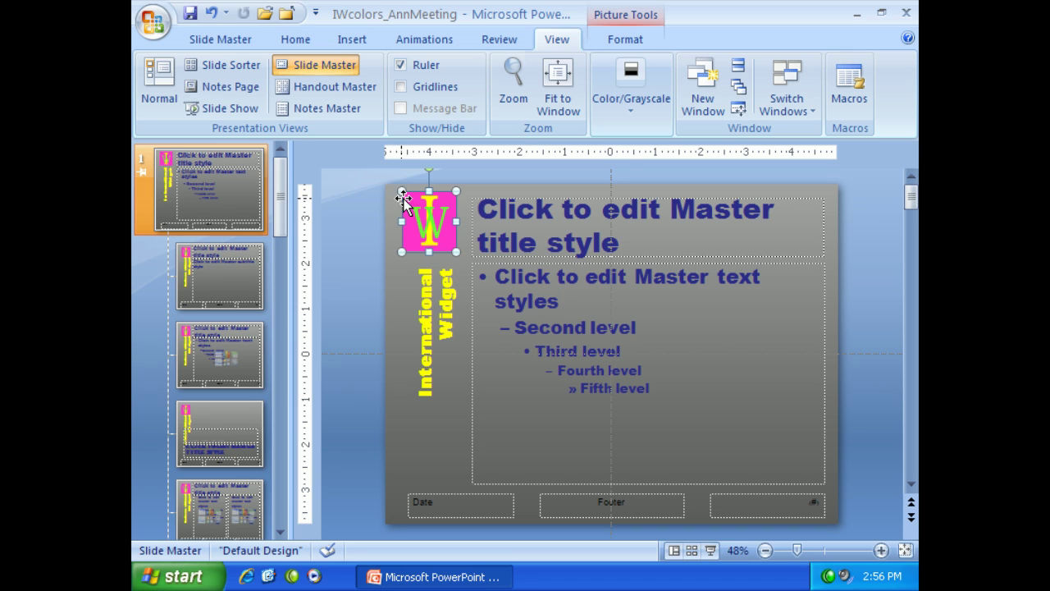
double_click(437, 237)
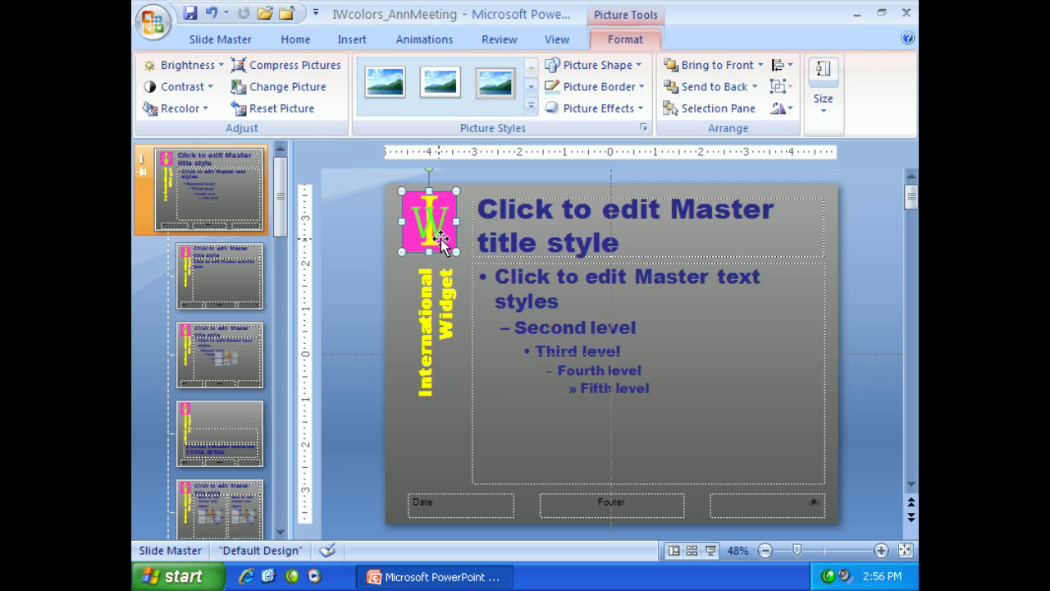
click(530, 107)
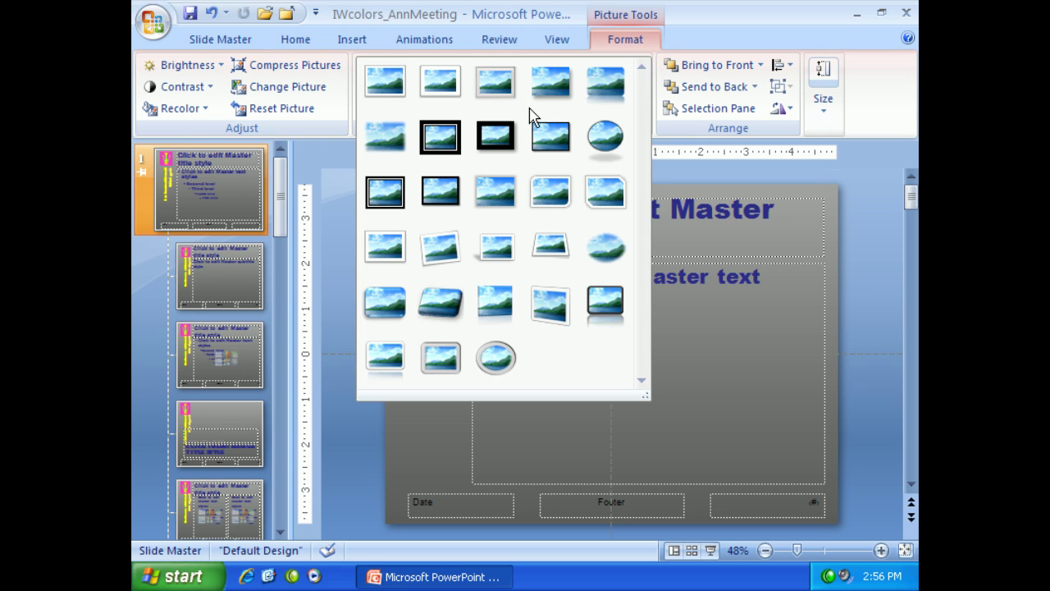
click(439, 83)
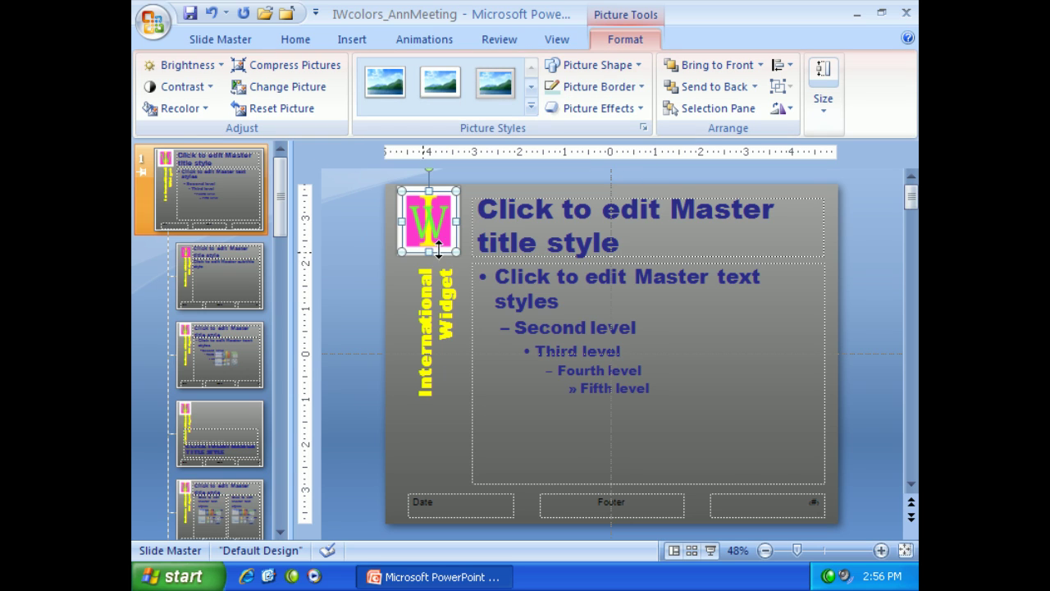
click(531, 107)
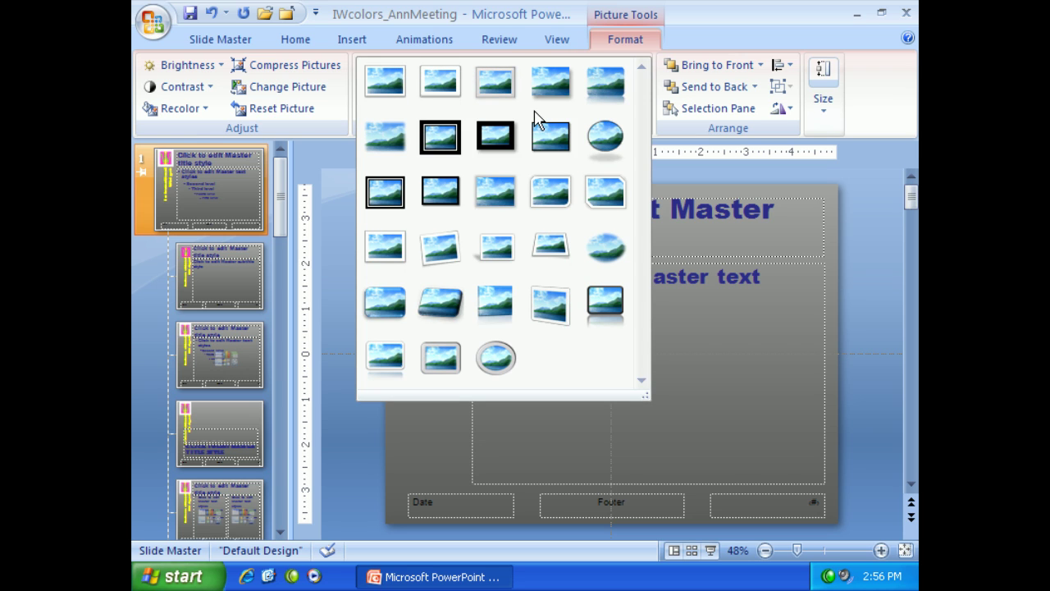
click(496, 136)
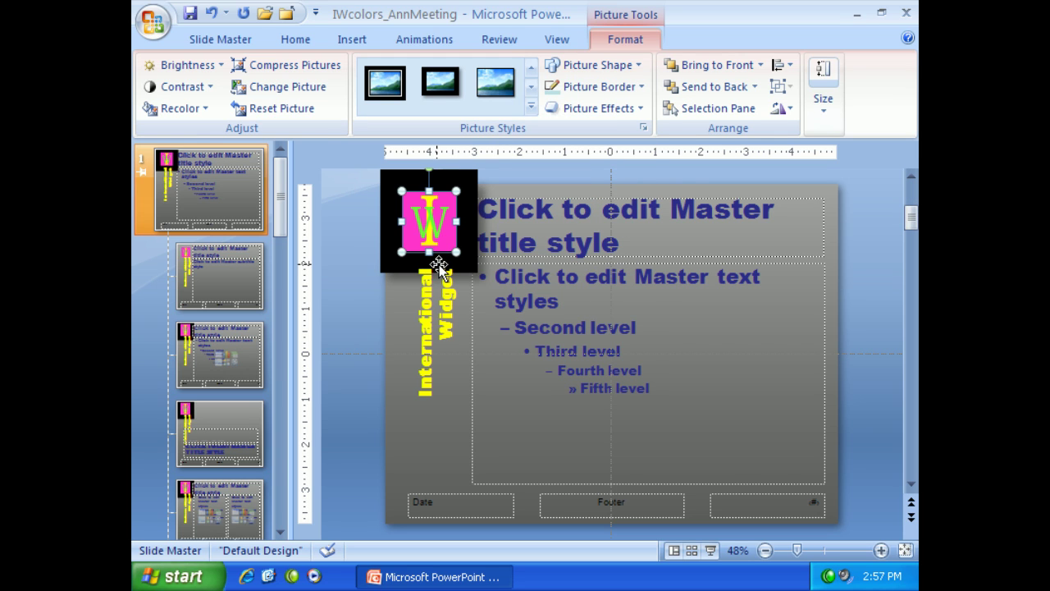
Switch the logo to a lighter frame style and resize it to sit beside the title
click(453, 278)
click(454, 245)
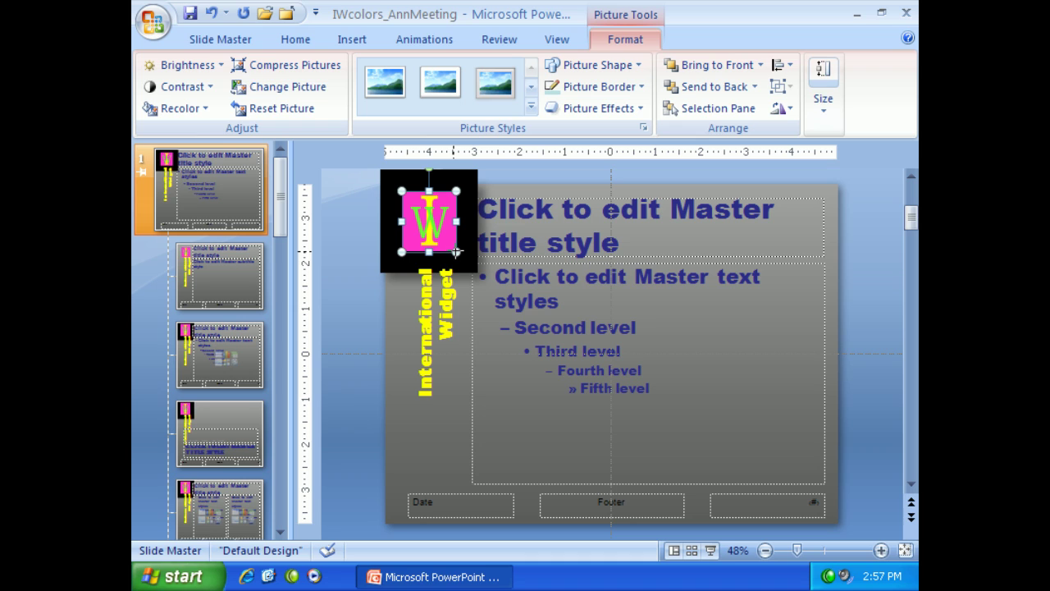
drag(457, 252, 450, 244)
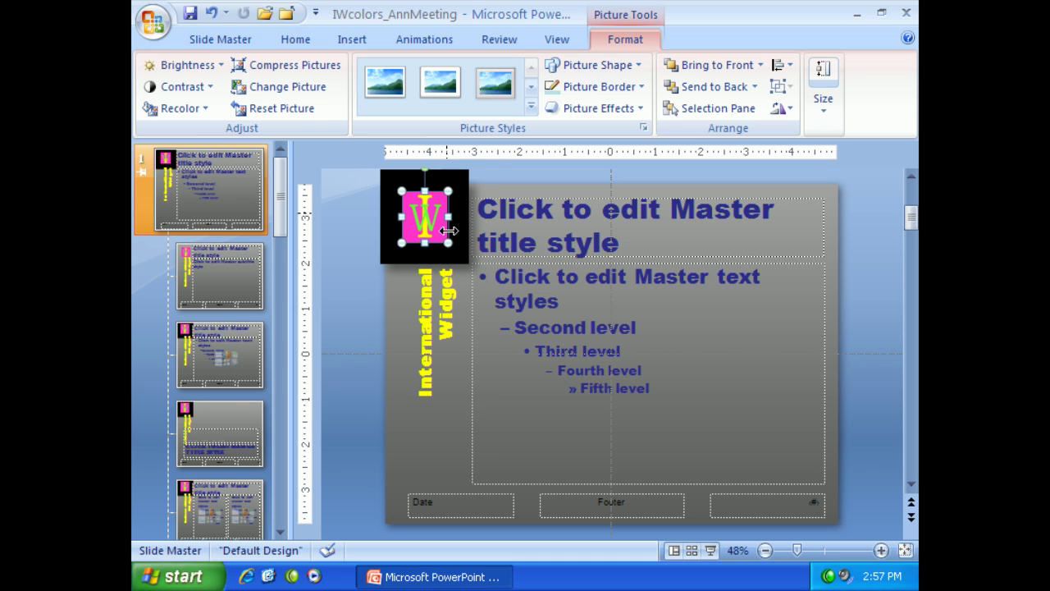
click(531, 105)
click(382, 154)
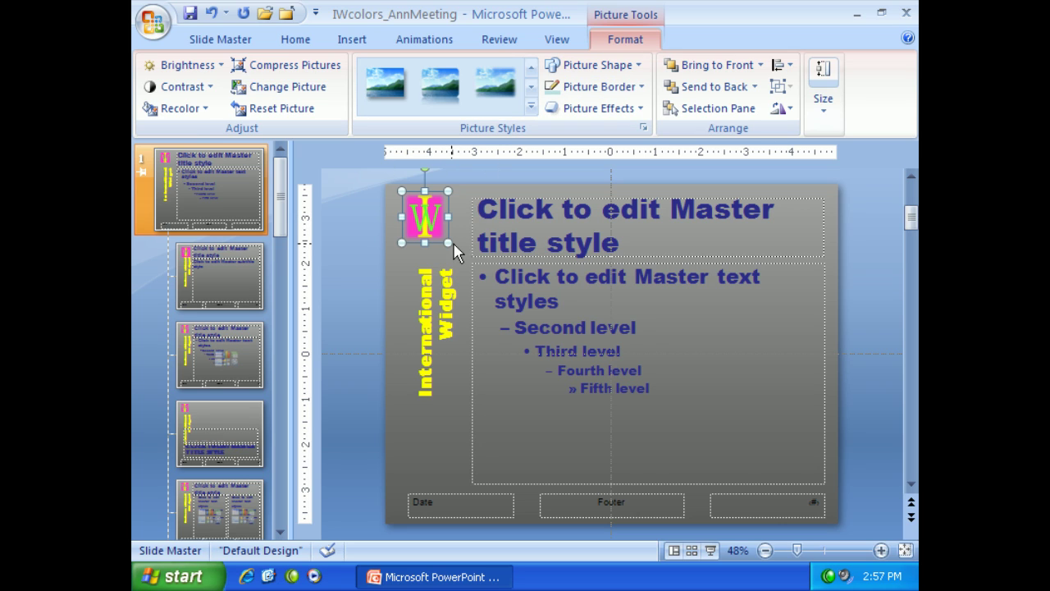
drag(448, 243, 455, 251)
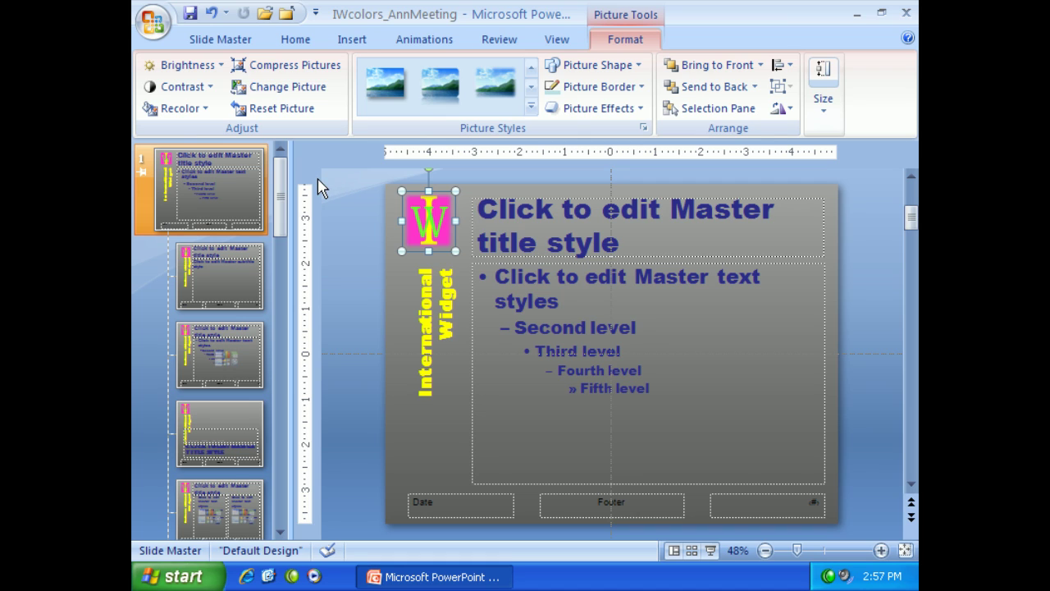
click(338, 187)
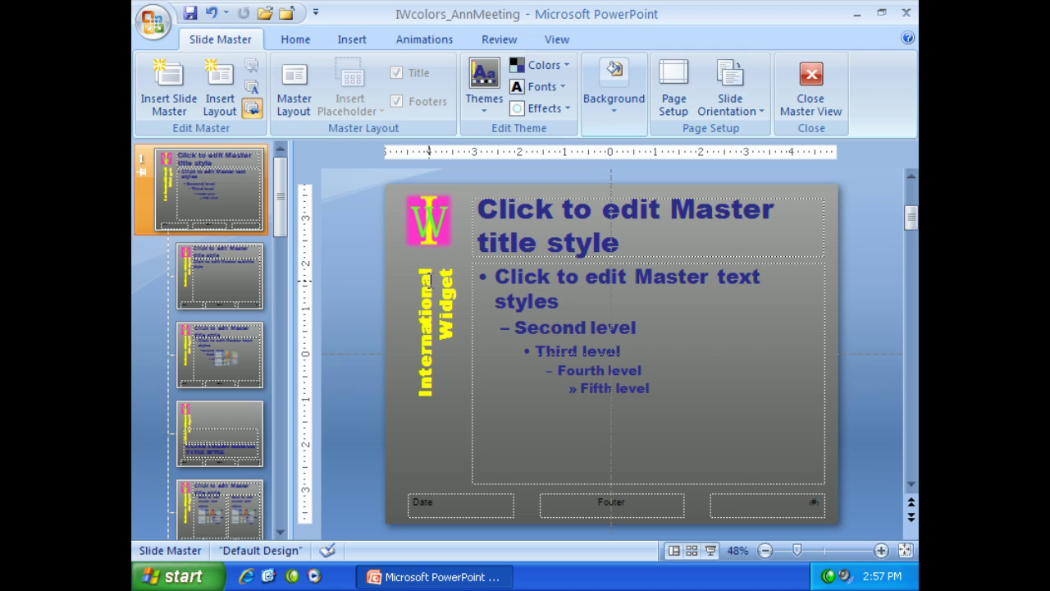
Save the IWcolors_AnnMeeting presentation
click(191, 13)
Return to Normal view to show the International Widget title slide
click(674, 551)
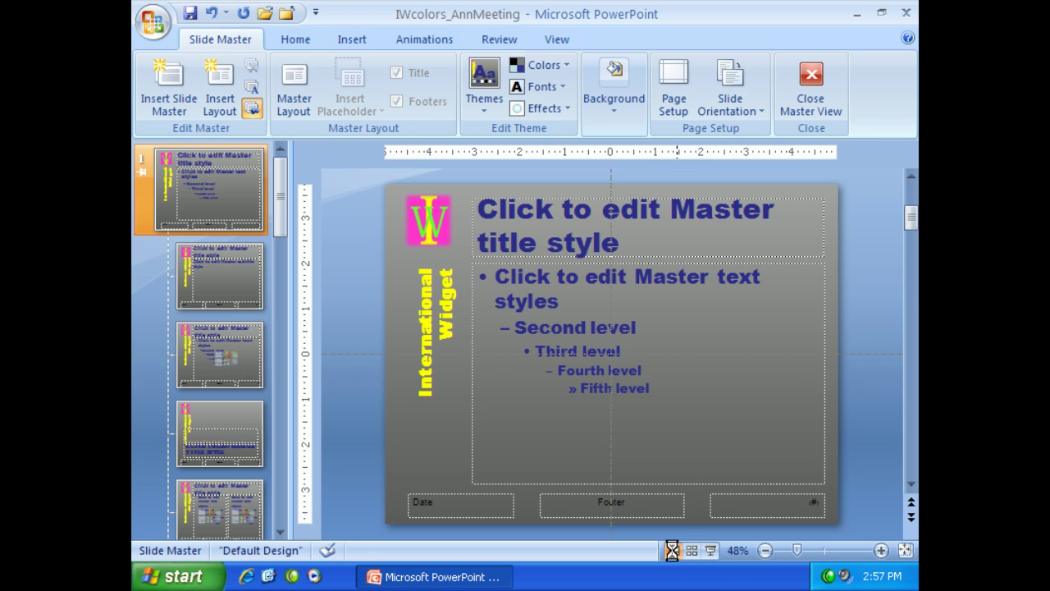